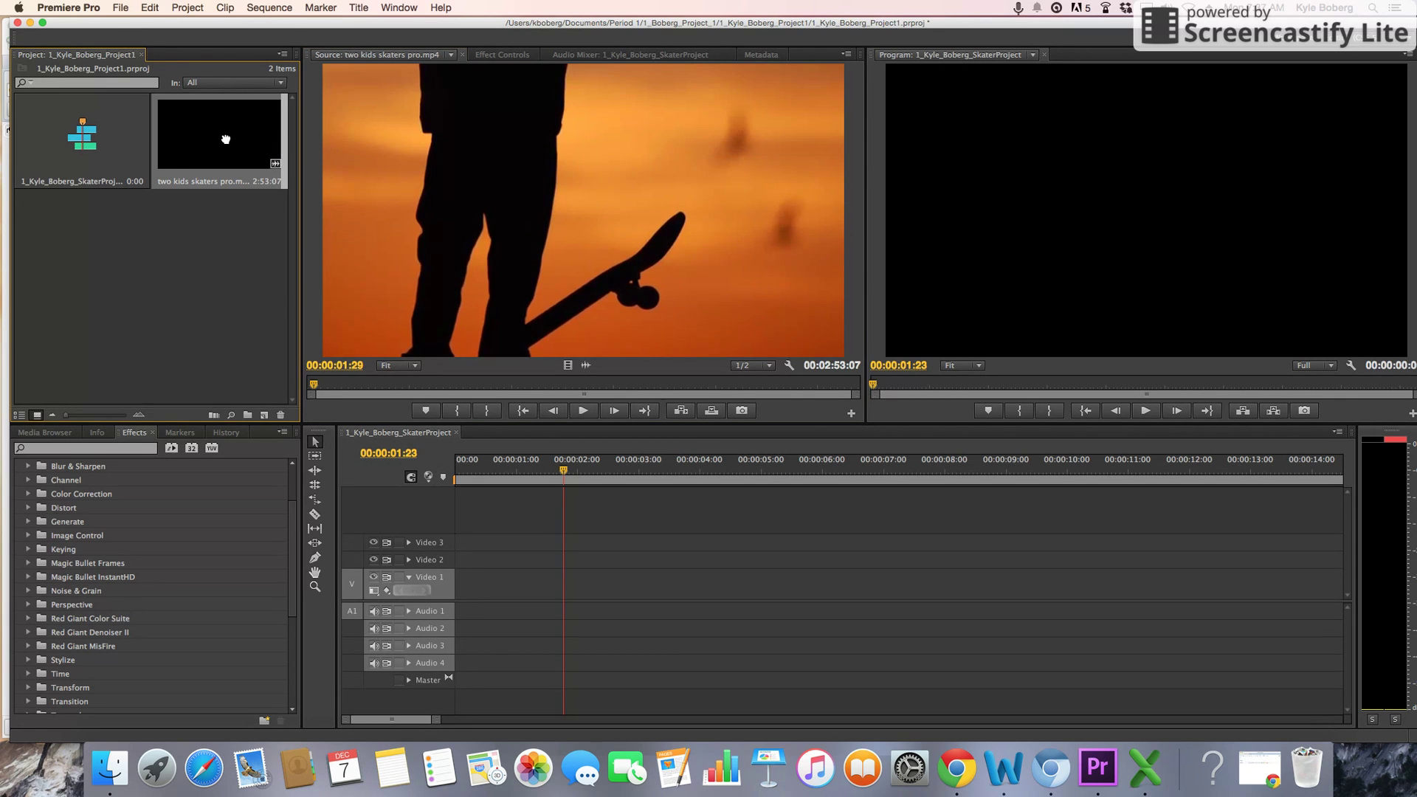
Scrub through the two kids skaters pro.mp4 source clip to about 00:01:13 to preview its shots
click(574, 145)
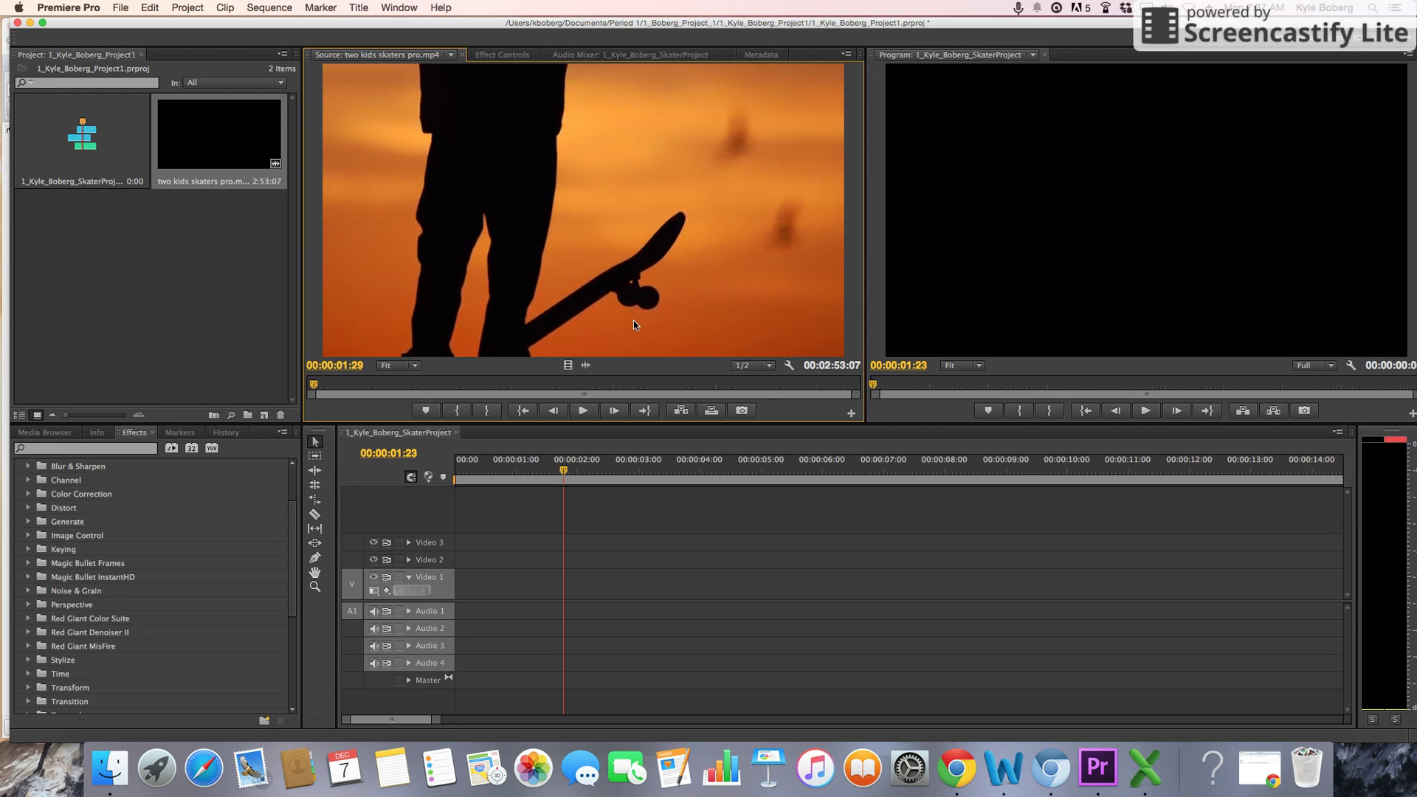
drag(316, 384, 409, 382)
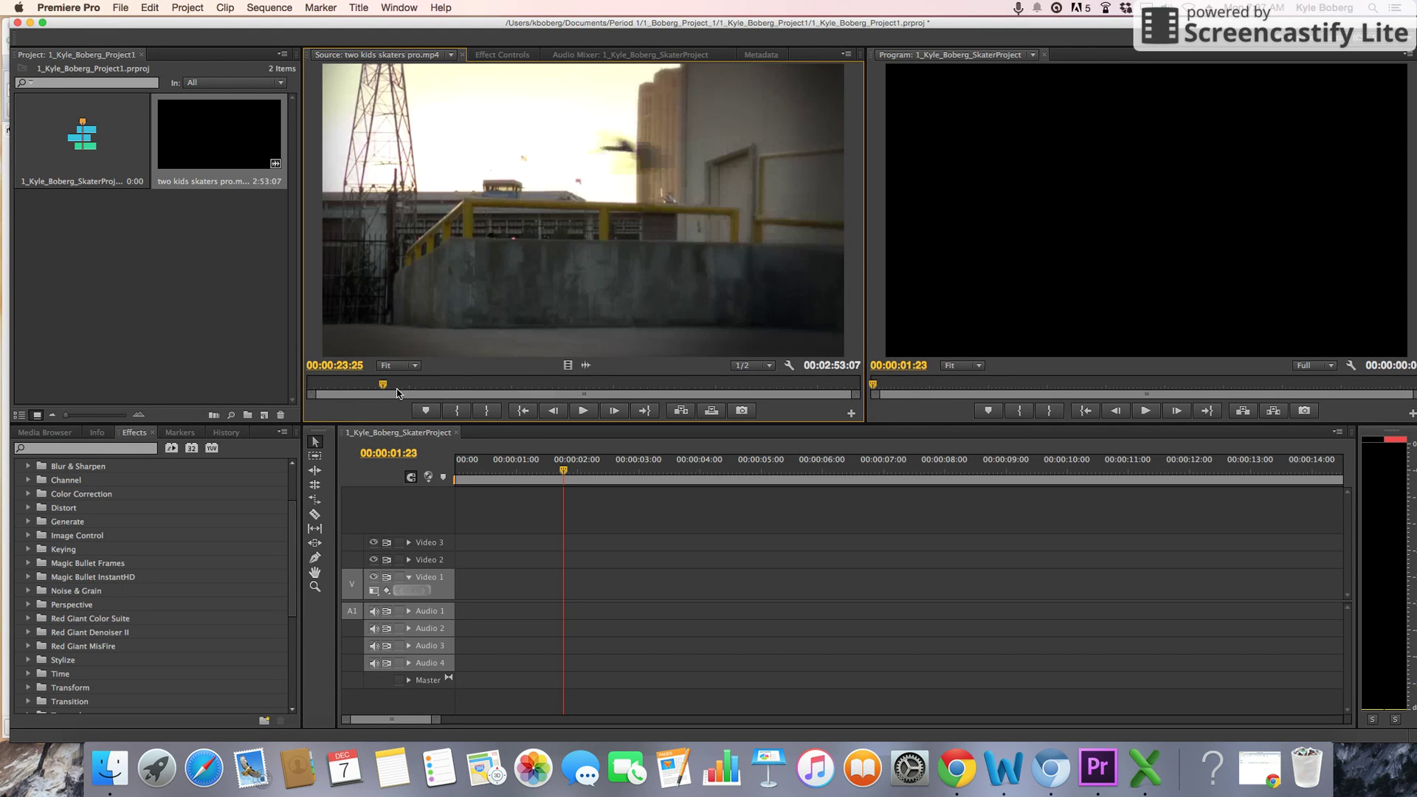
click(391, 385)
drag(391, 385, 430, 385)
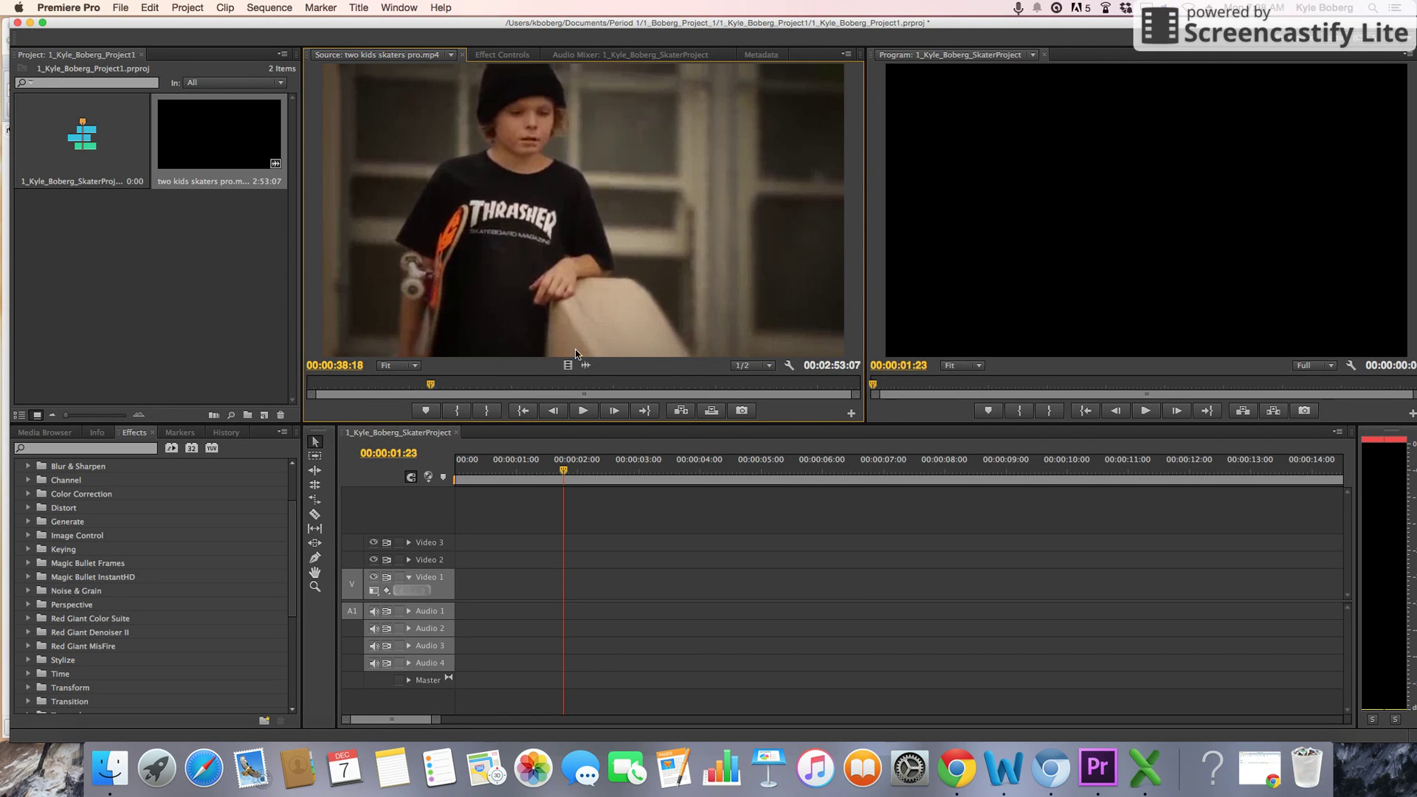
drag(428, 382, 543, 387)
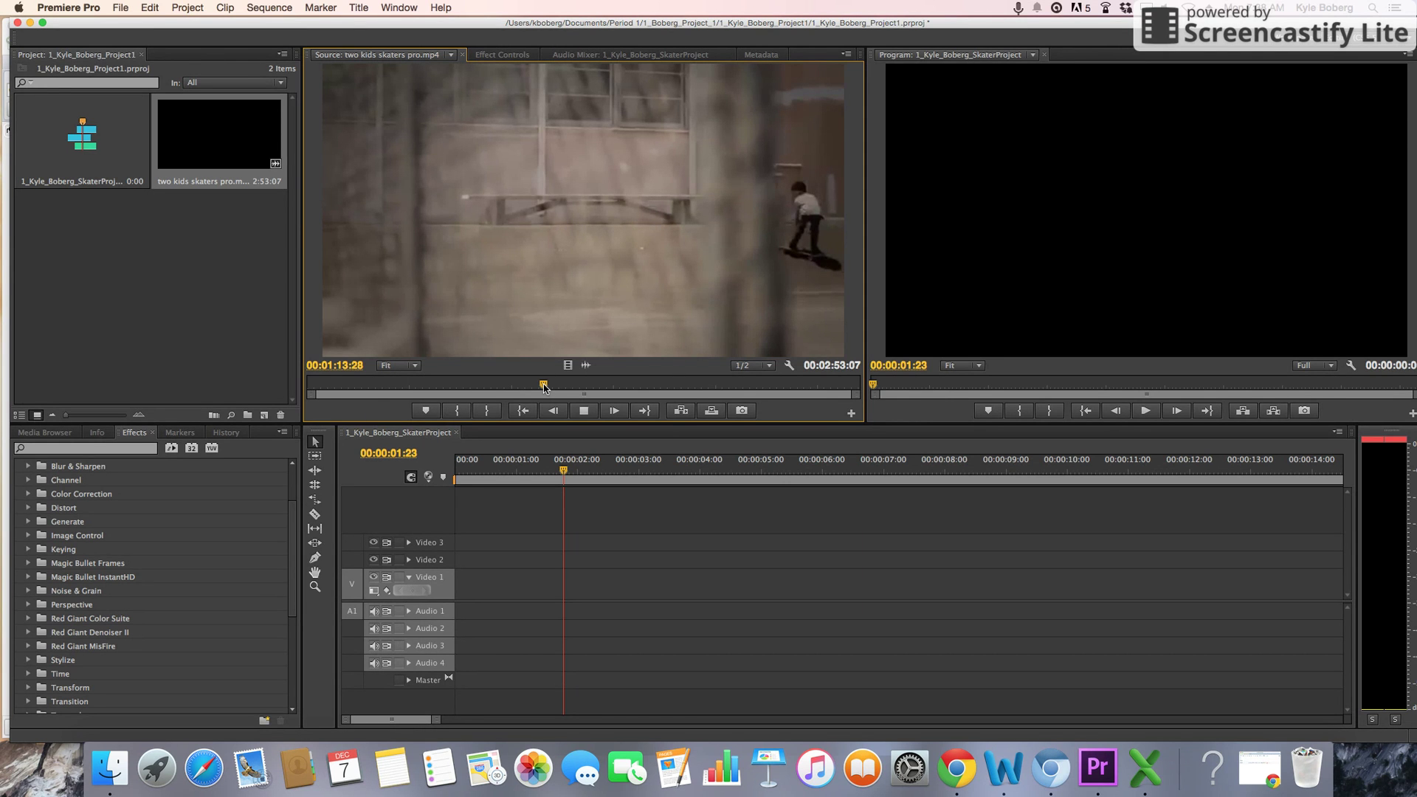
Play the source clip in reverse to about 00:00:34, then forward, and stop at 00:01:27:21
key(j)
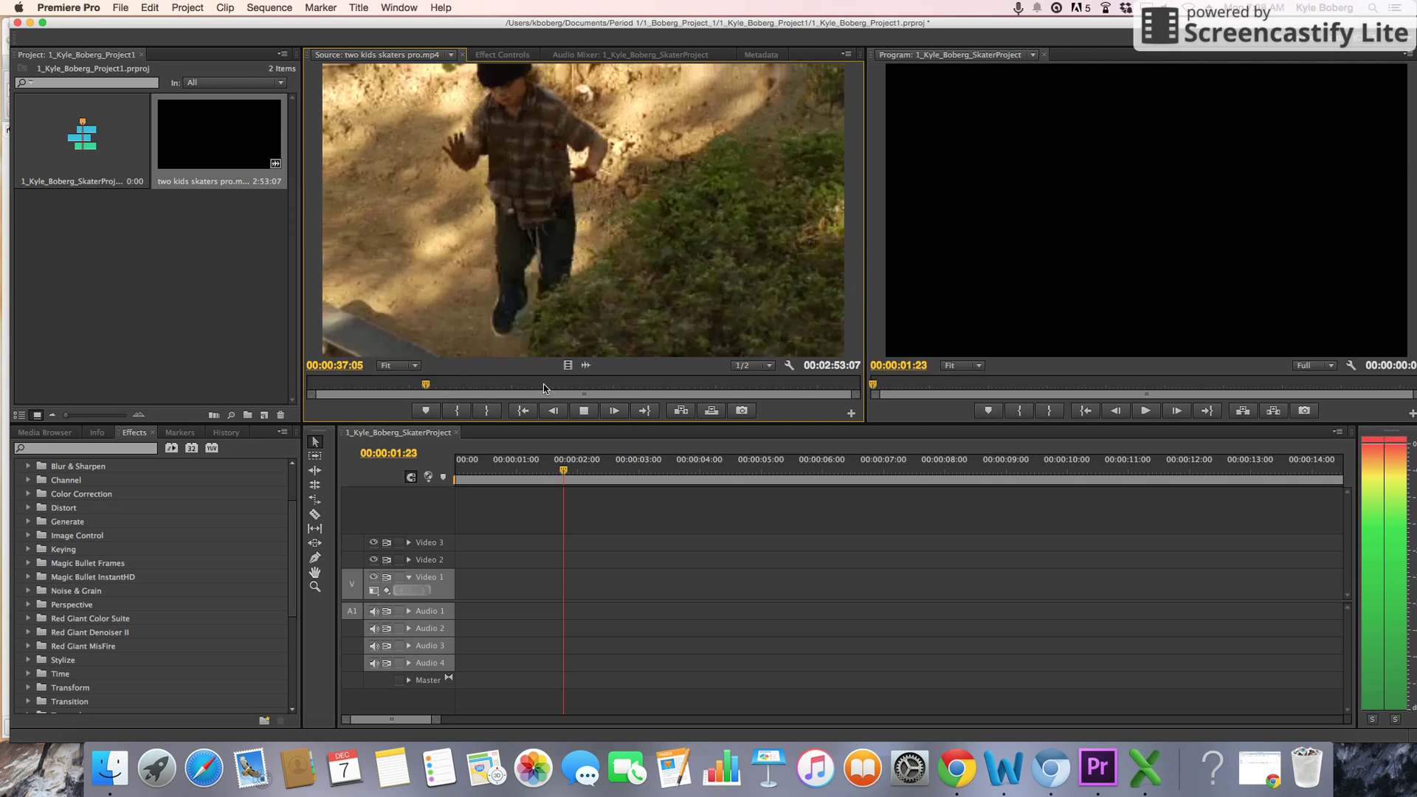
key(k)
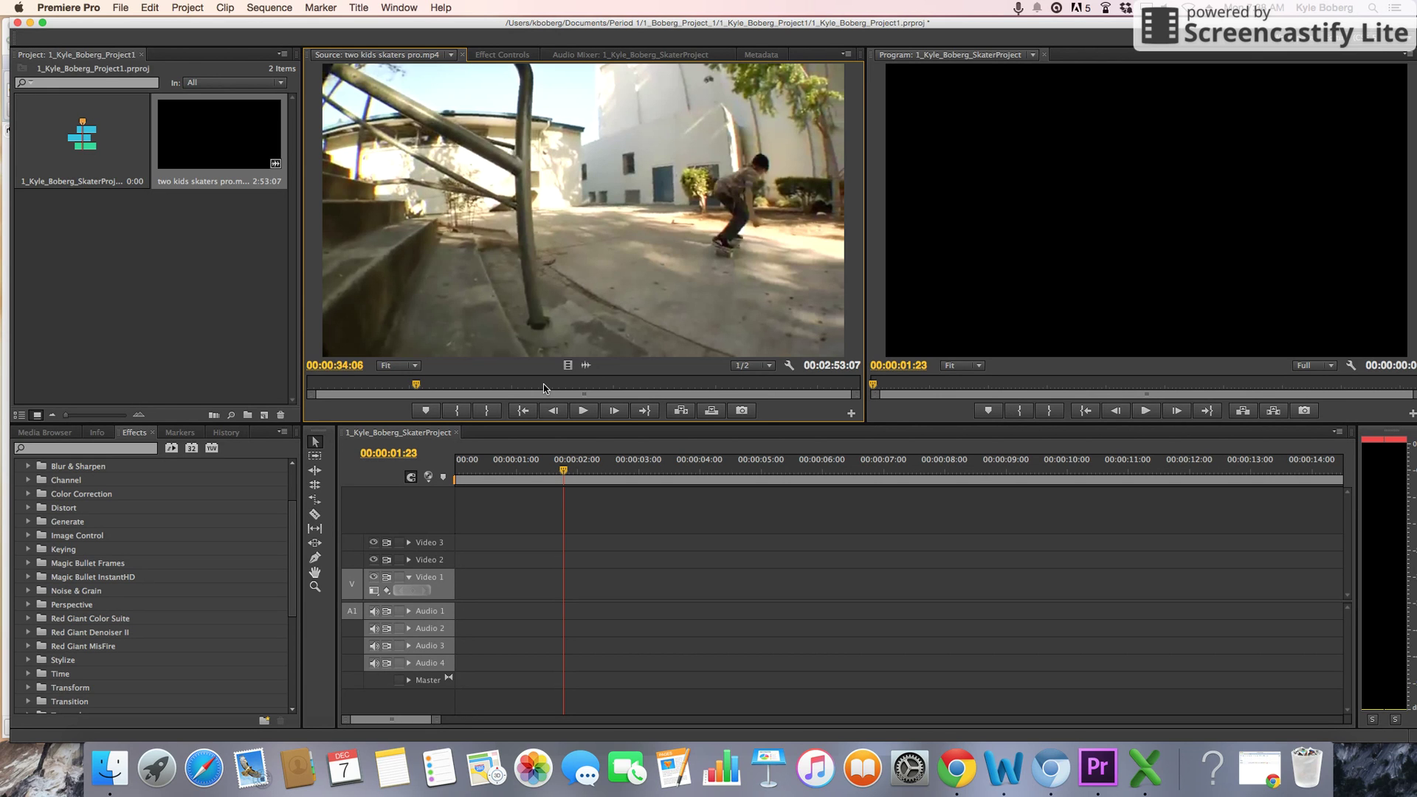
key(l)
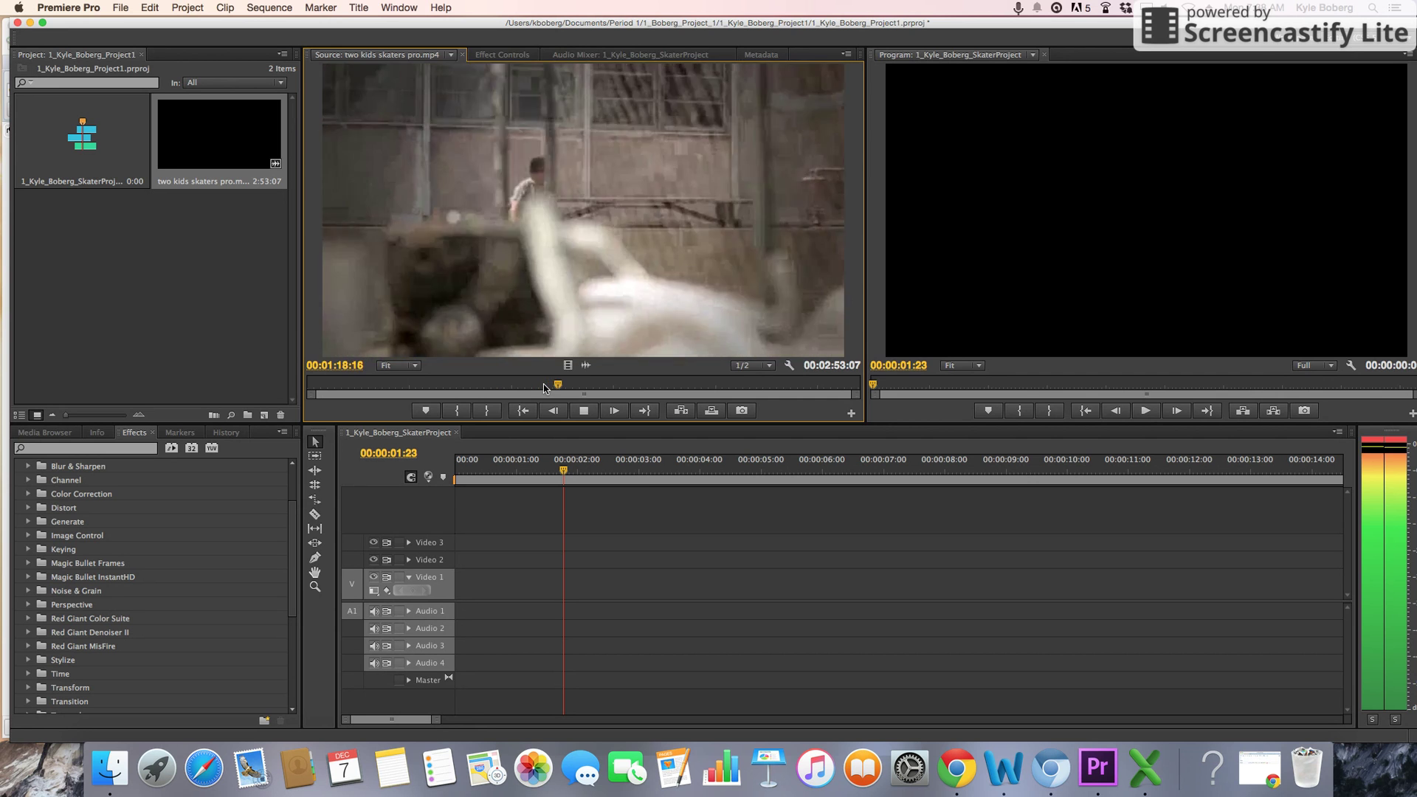
key(space)
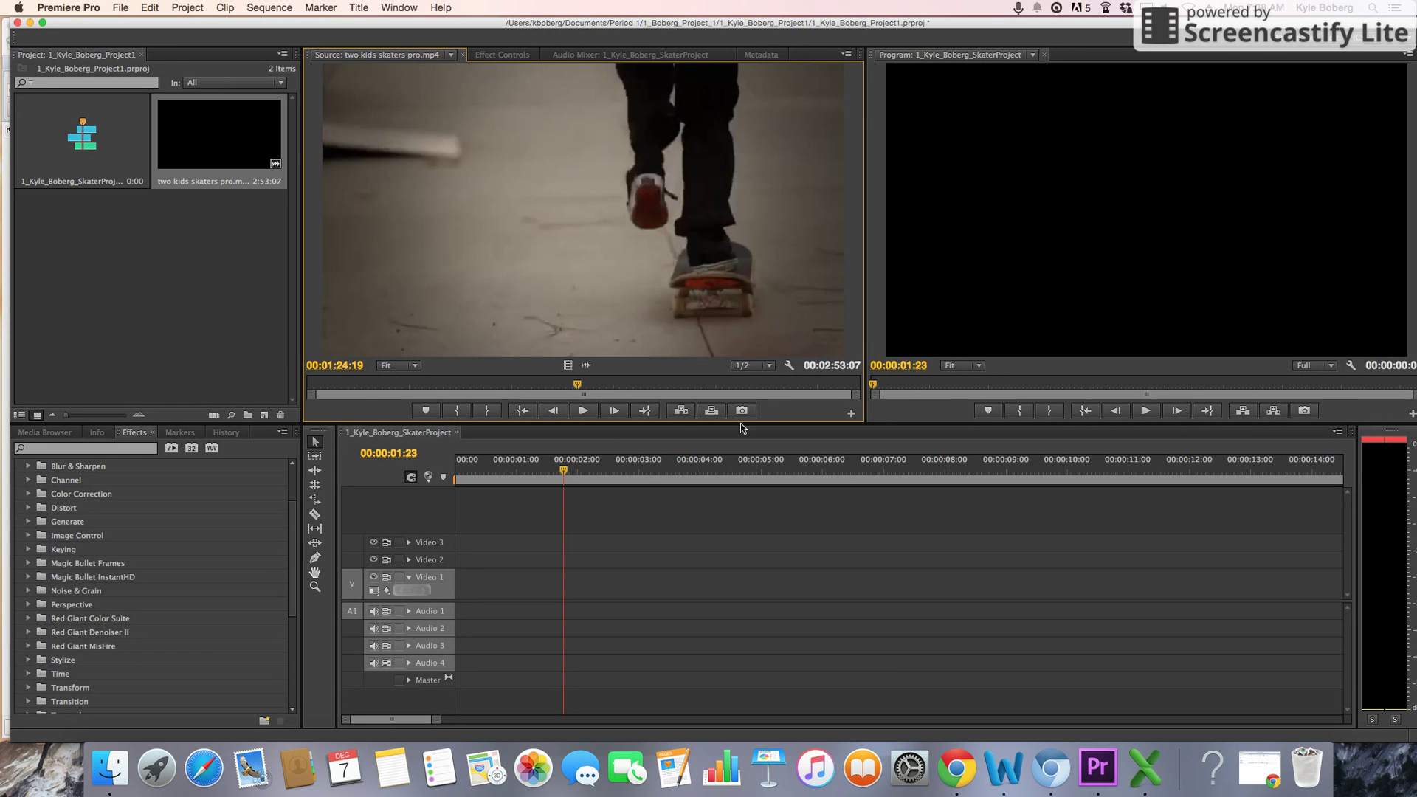
click(583, 411)
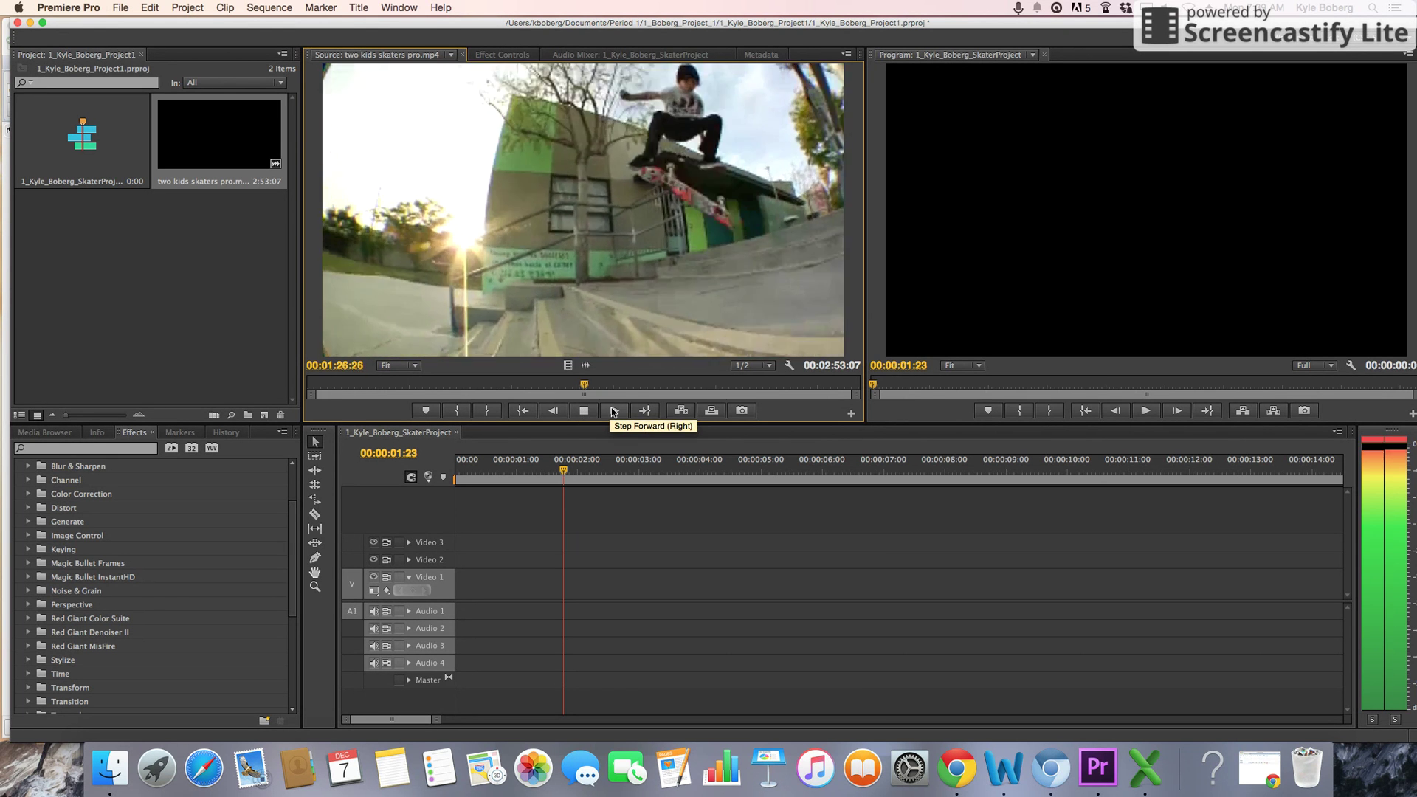
click(584, 411)
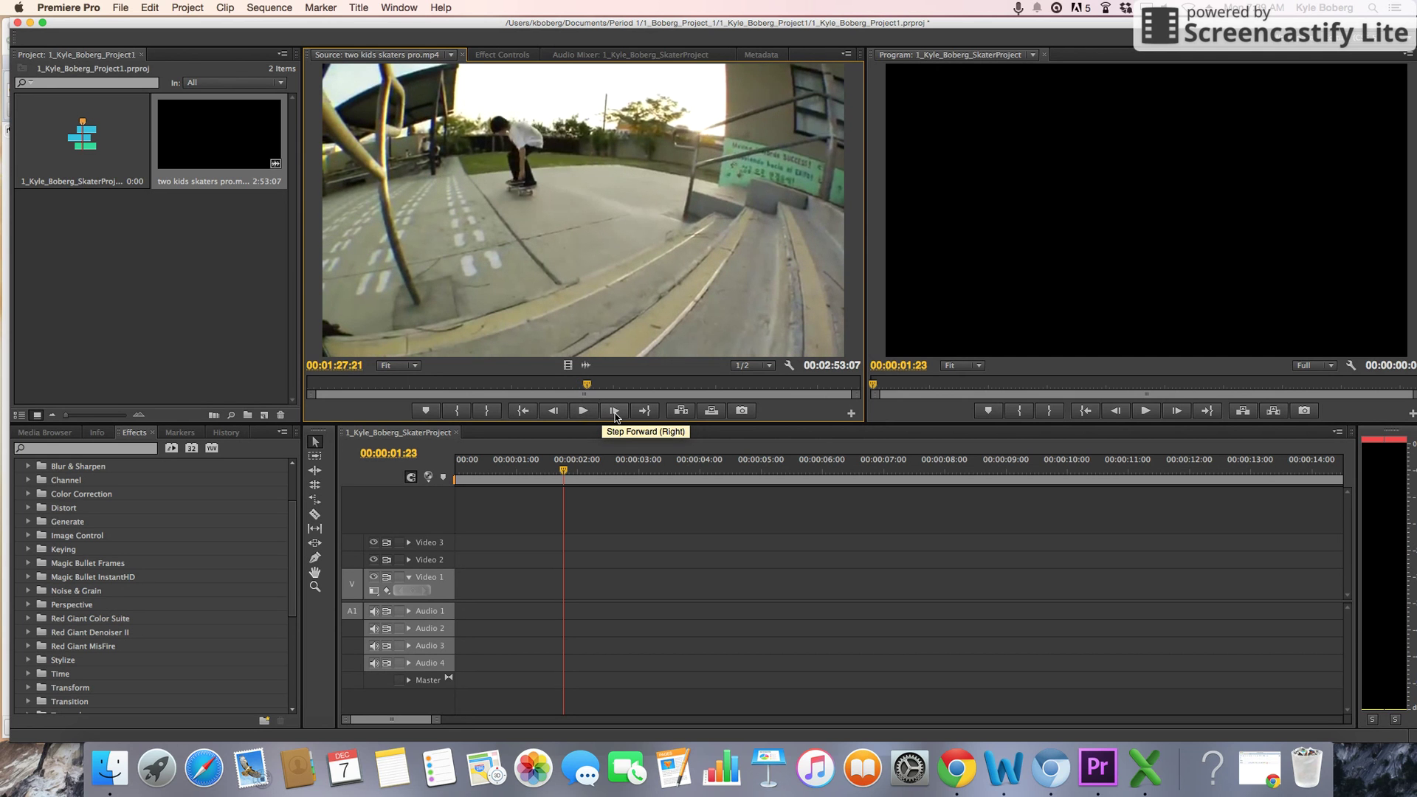
Advance the source clip frame by frame from 00:01:27:21 through the red-shirted skater's jump to about 00:01:28:16
click(614, 411)
click(615, 412)
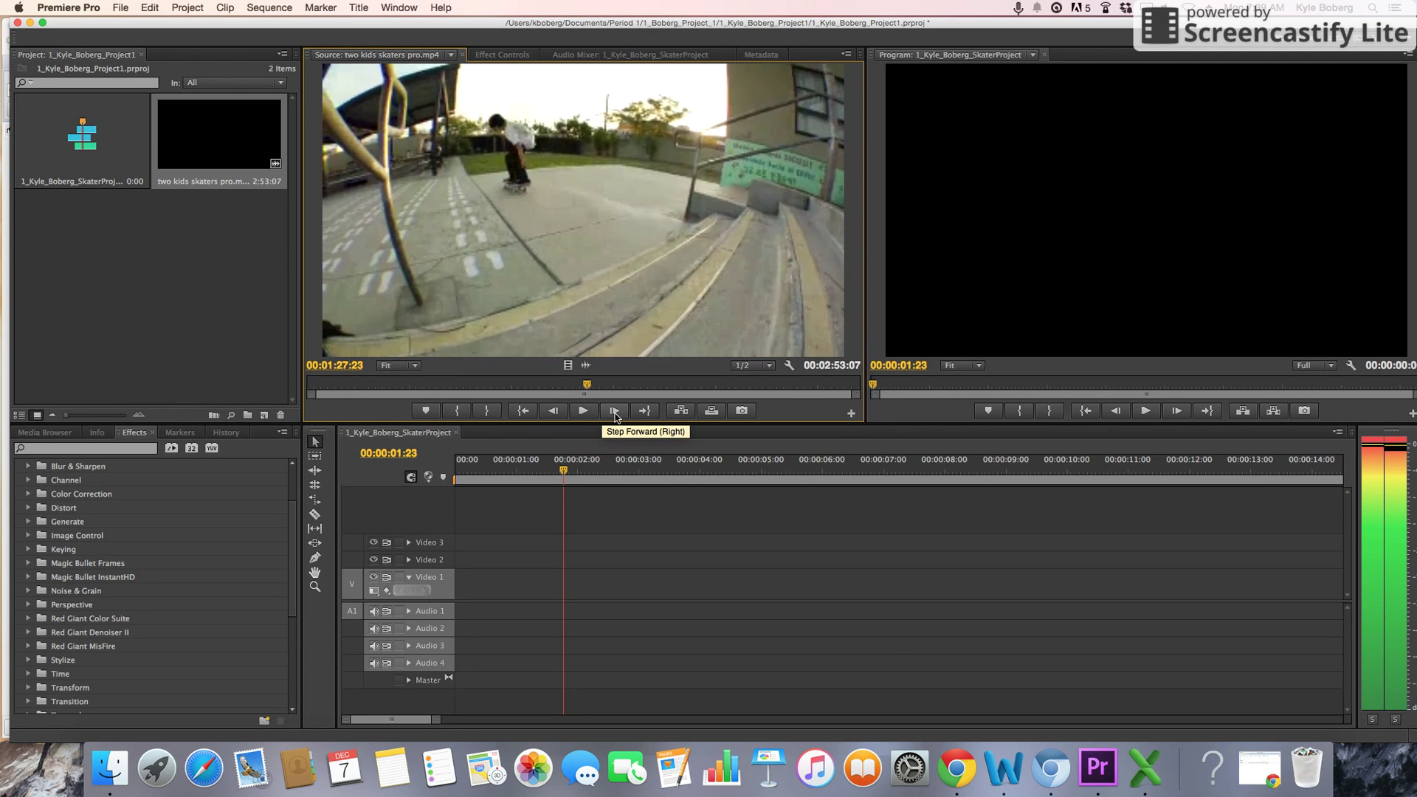
click(615, 411)
click(615, 411)
click(615, 411)
click(614, 411)
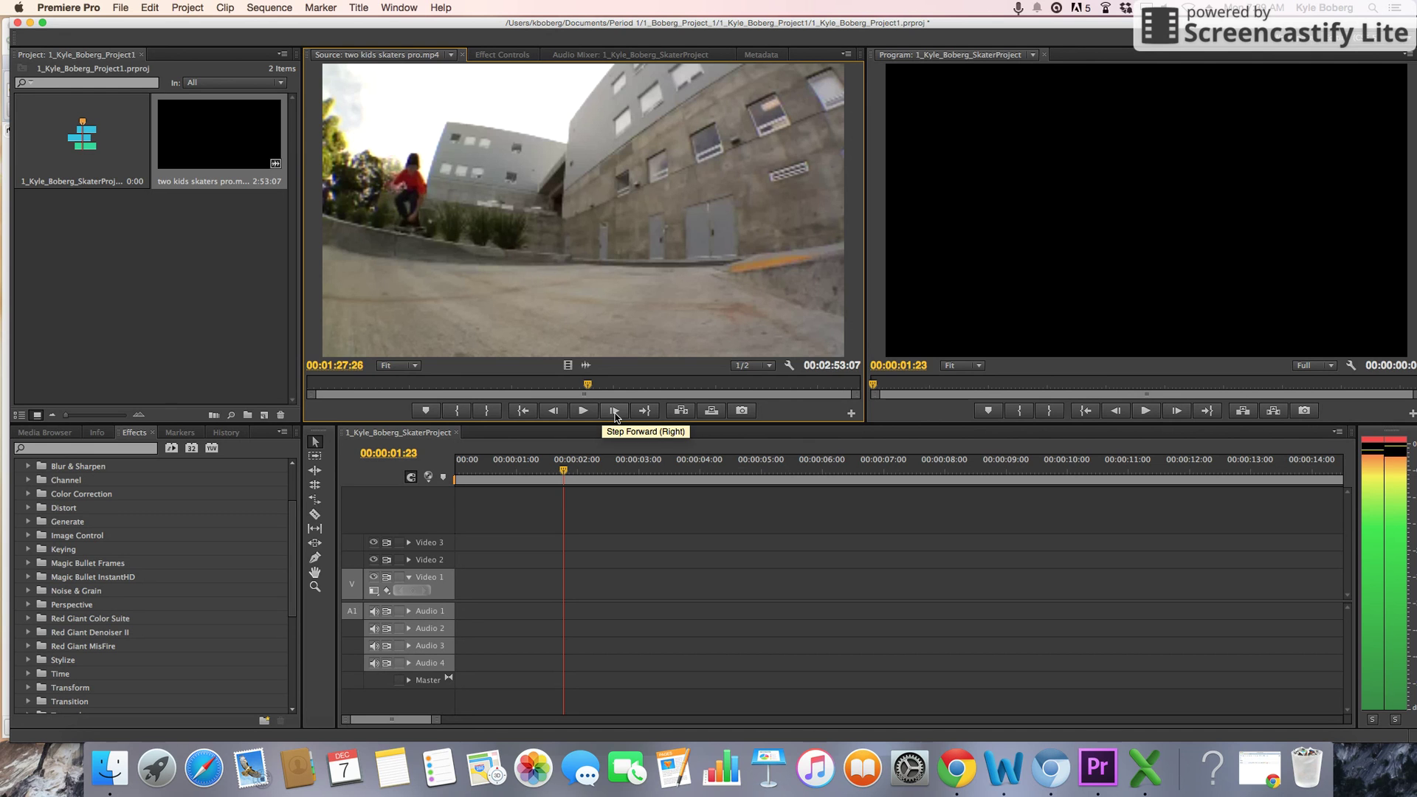
click(614, 412)
click(615, 412)
click(615, 411)
click(615, 412)
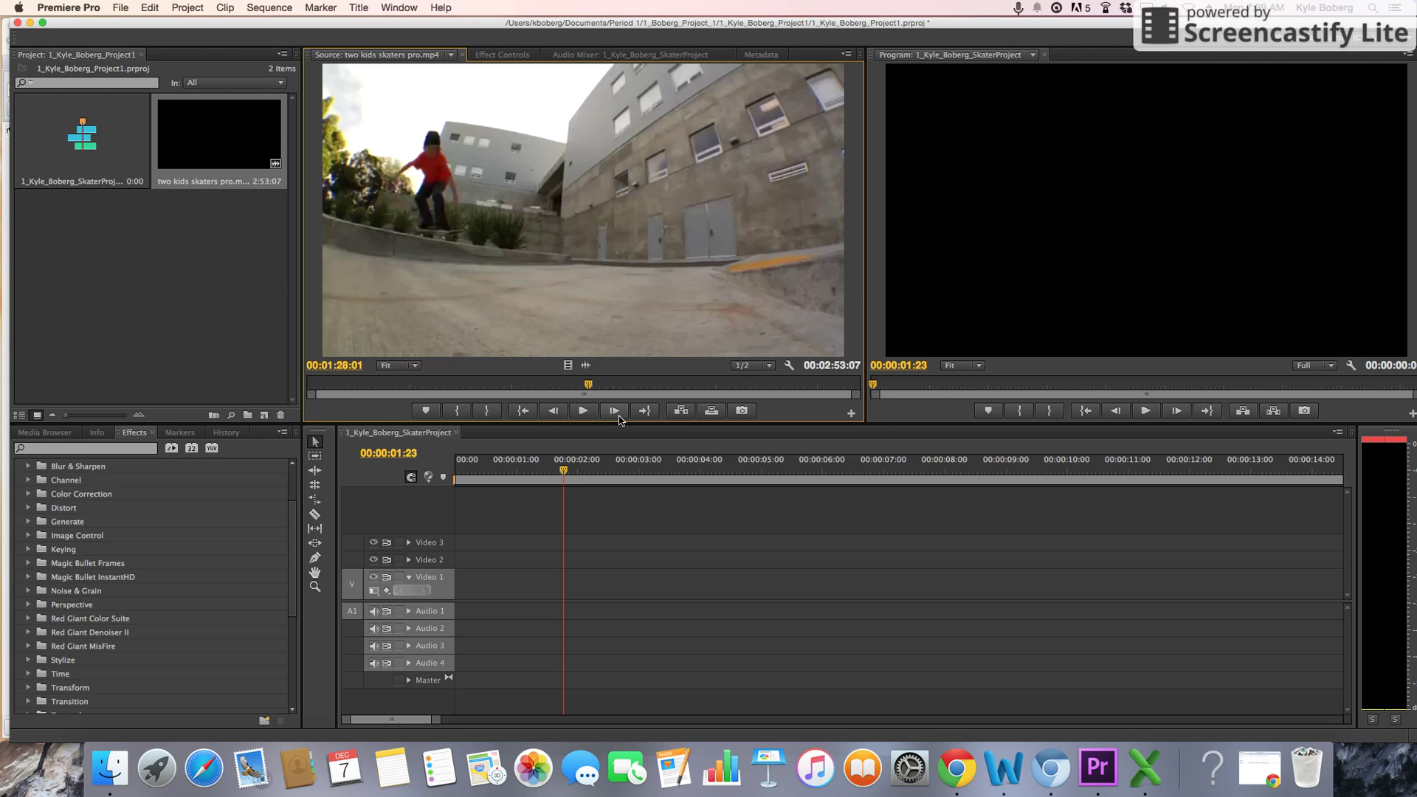
click(619, 417)
click(619, 417)
click(619, 417)
click(619, 417)
click(619, 417)
click(619, 417)
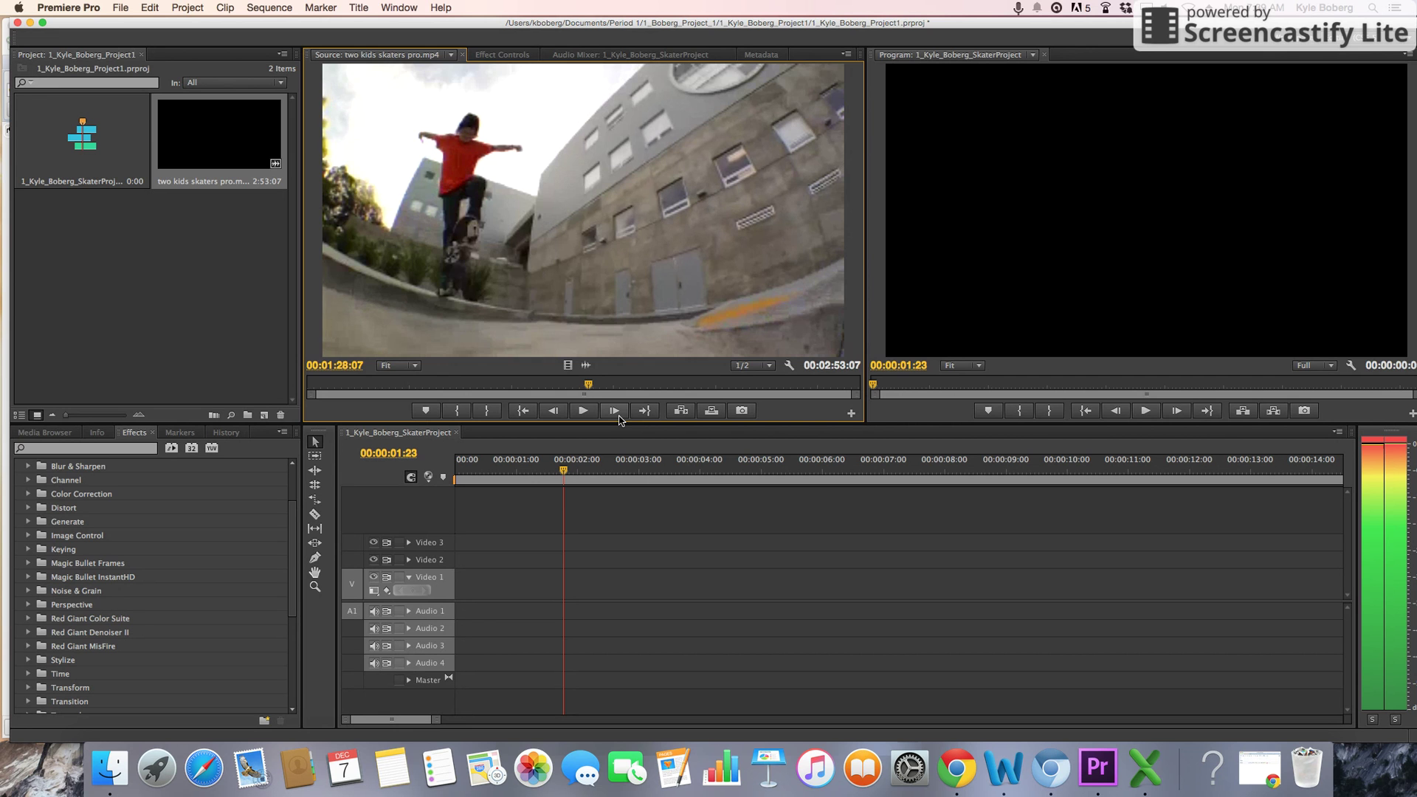
click(619, 417)
click(619, 417)
click(619, 417)
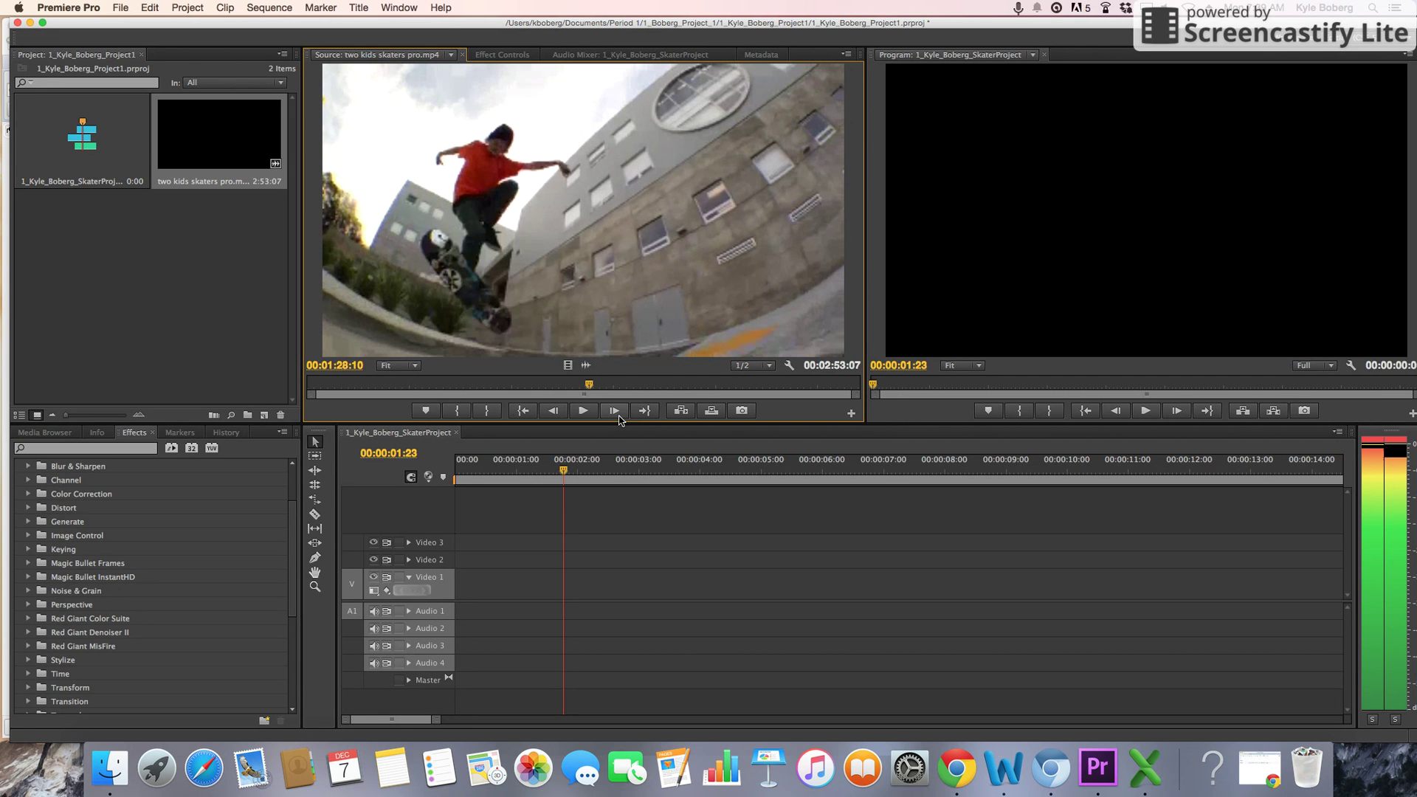
click(620, 417)
click(619, 417)
click(619, 417)
click(619, 417)
click(619, 417)
click(619, 417)
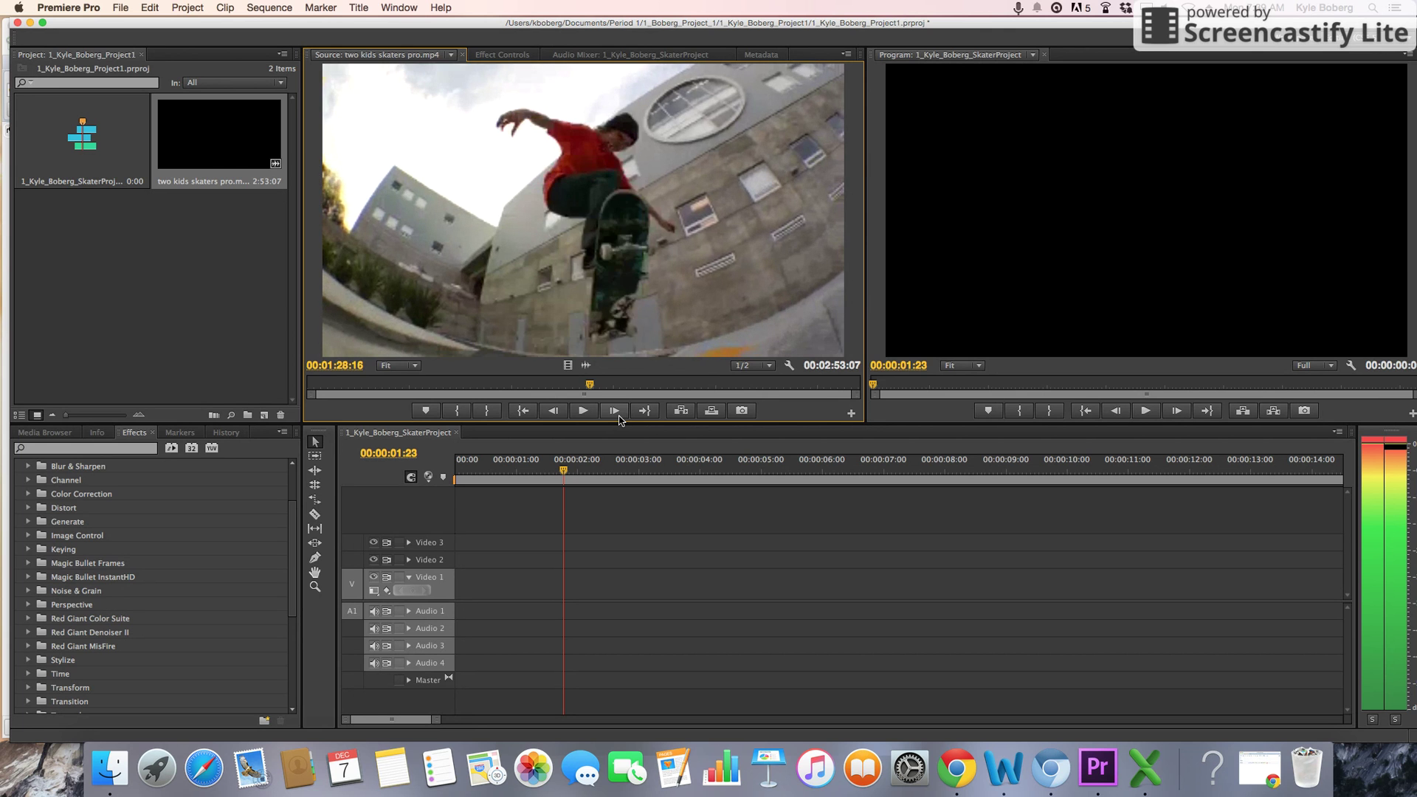
click(619, 417)
Go back frame by frame through the red-shirted skater's jump to 00:01:28:07 in the source clip
key(Left)
key(Left)
key(Left)
key(Left)
key(Left)
key(Left)
key(Left)
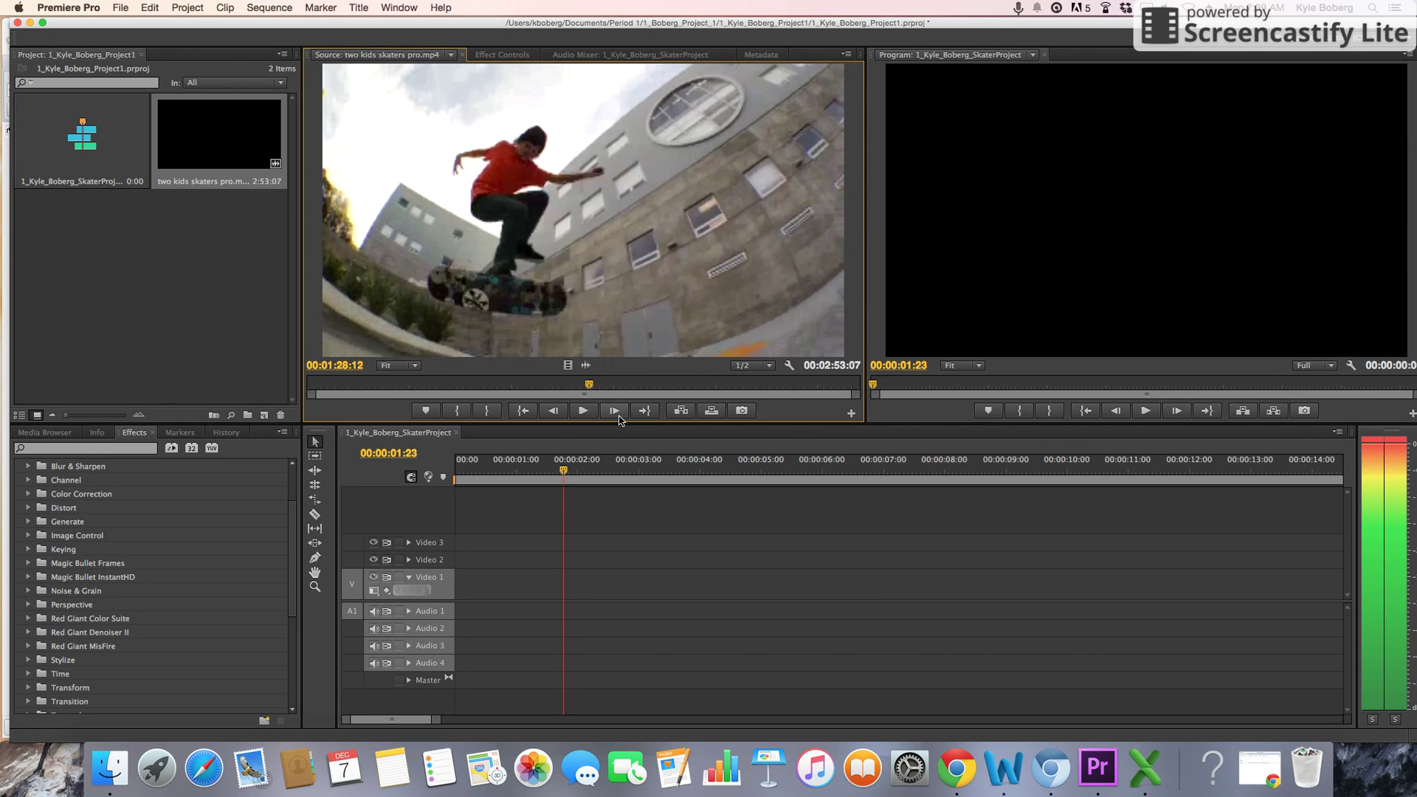
key(Left)
key(Left)
key(Left)
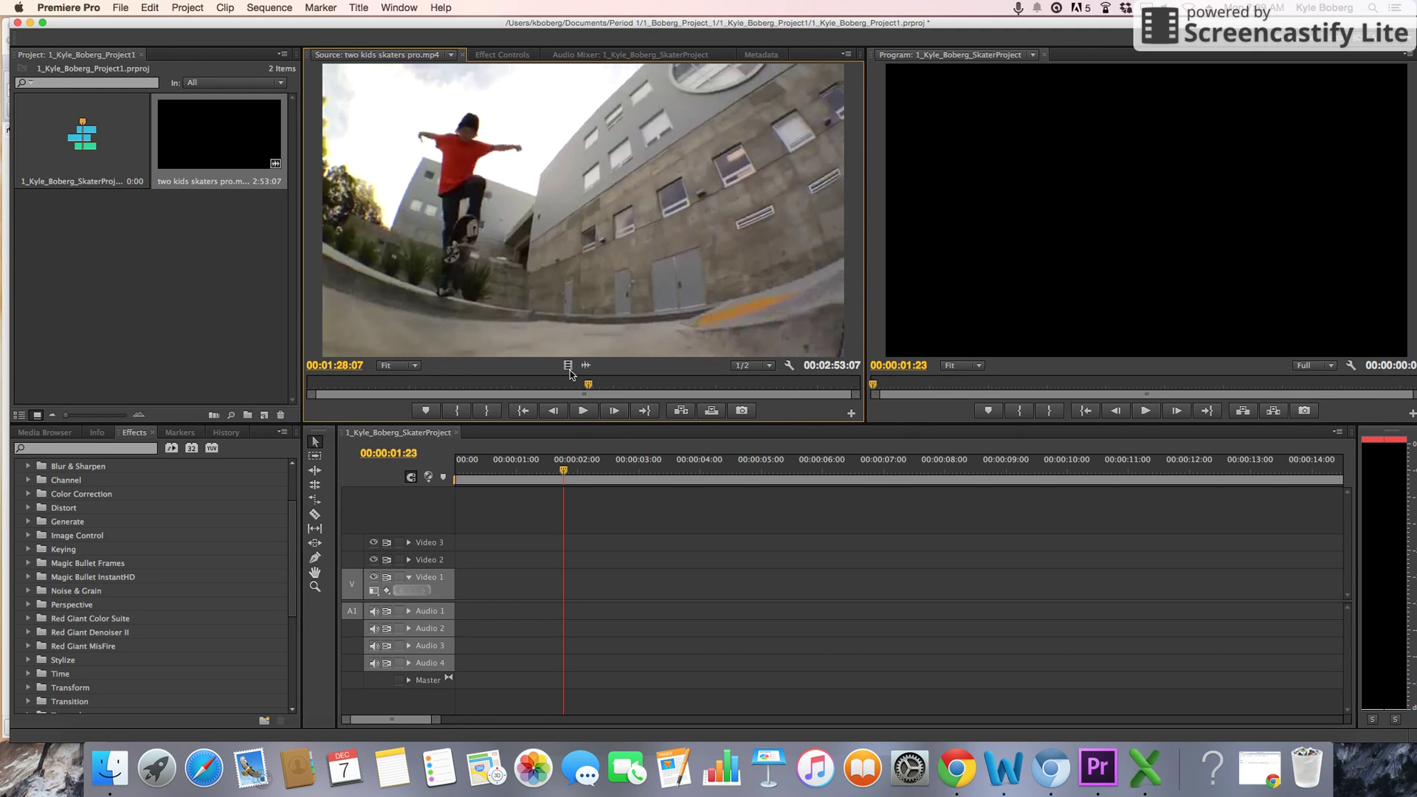
Mark an In point on the source clip at 00:01:26:10, at the start of the stair-jump shot
drag(588, 384, 583, 389)
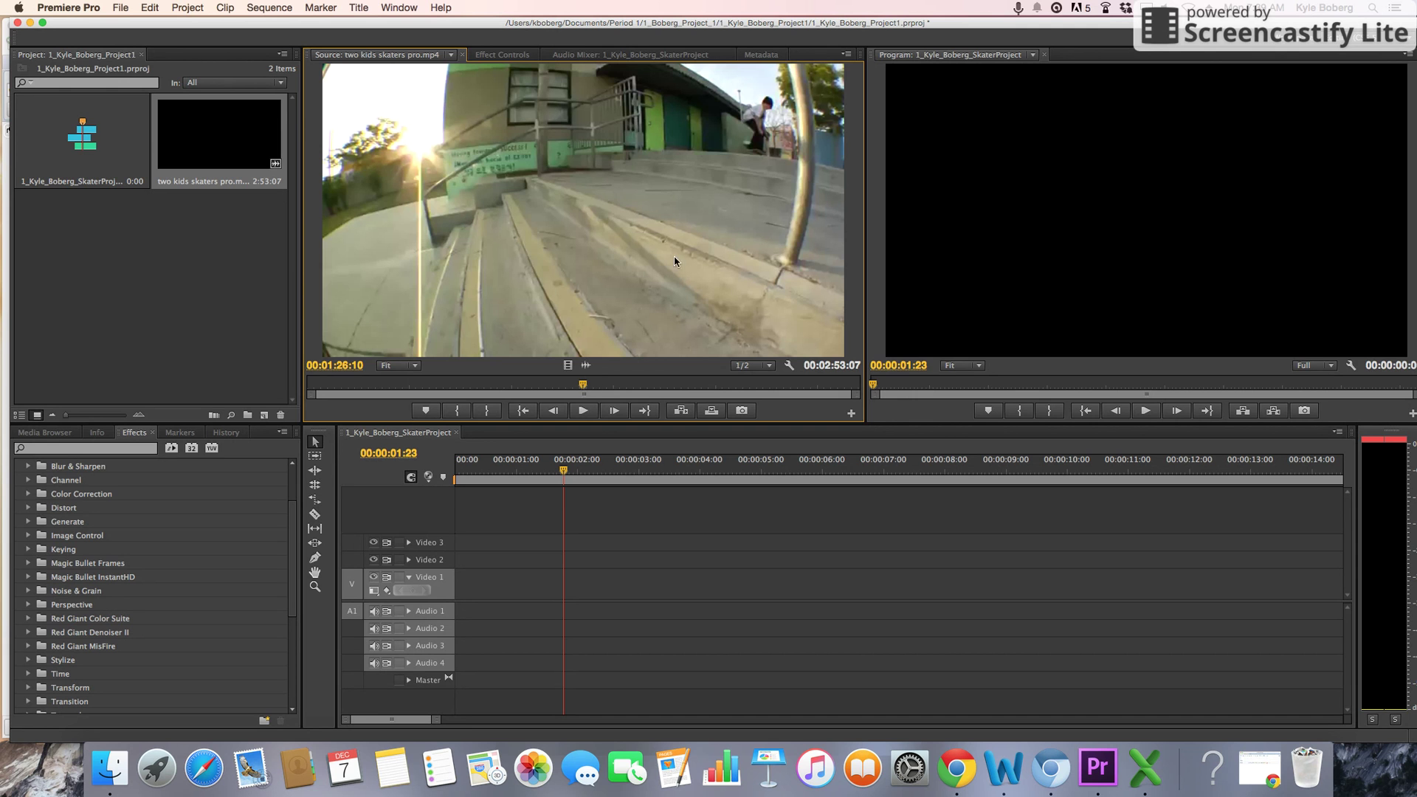
key(i)
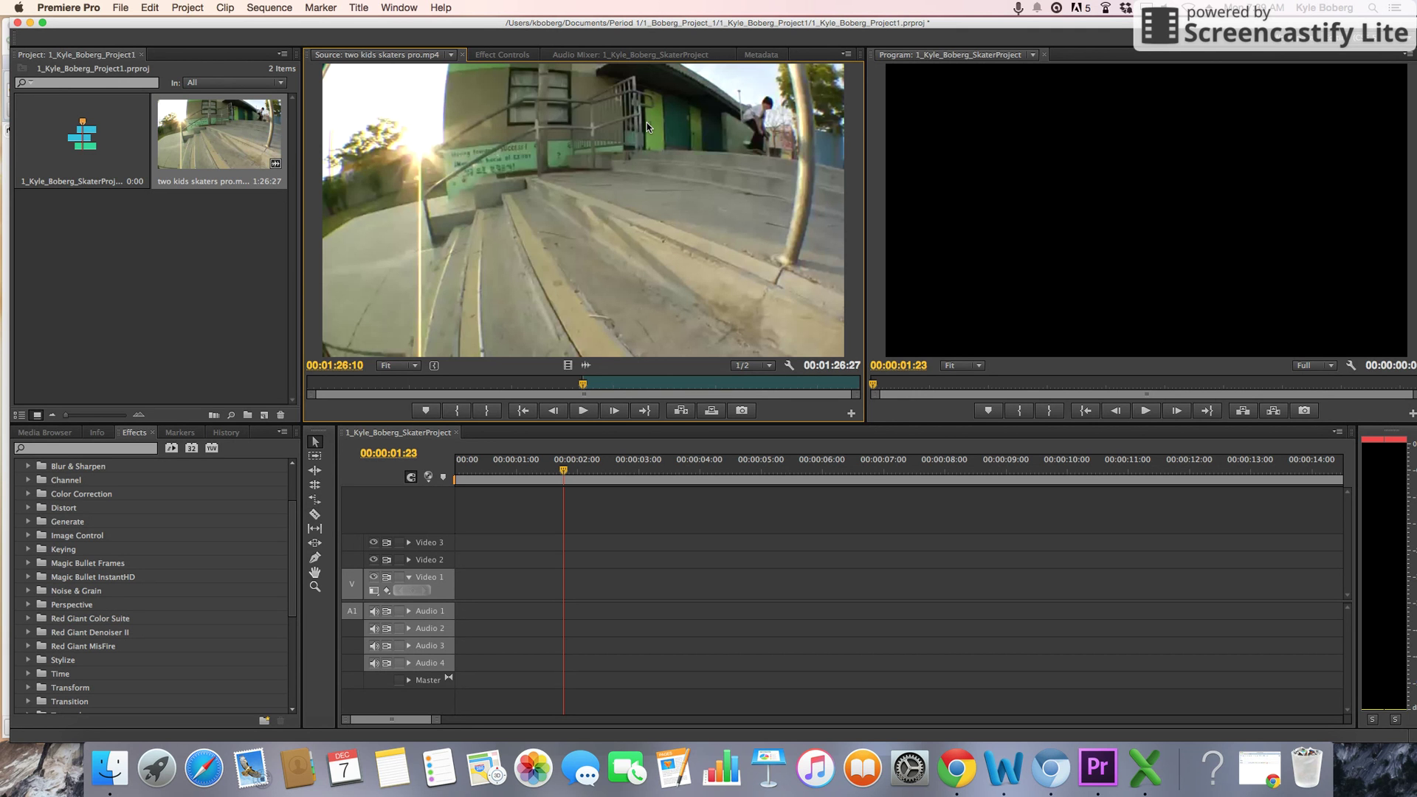
Play the stair-jump shot and locate its last frame at 00:01:27:23 before the cut to the red-shirted skater
key(space)
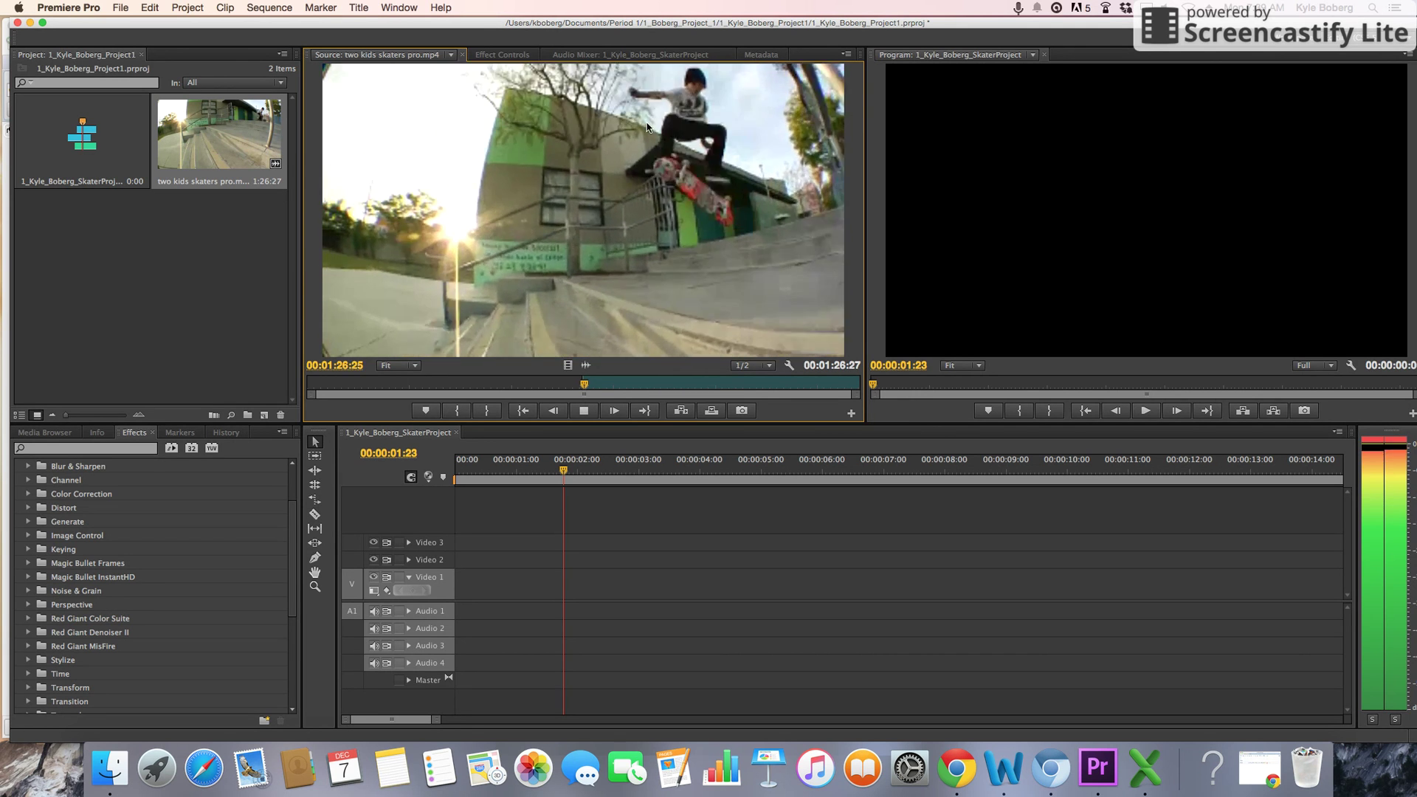
key(space)
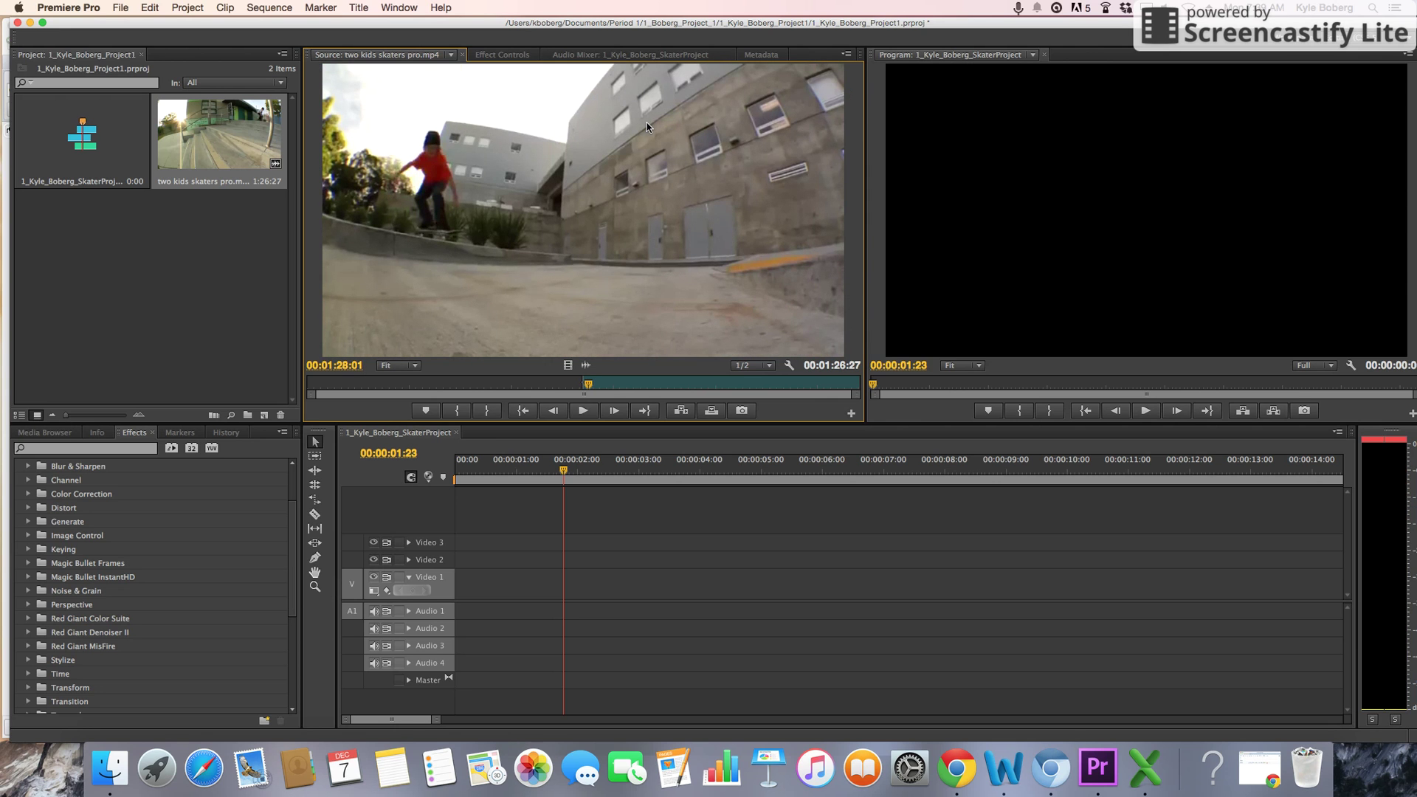
key(j)
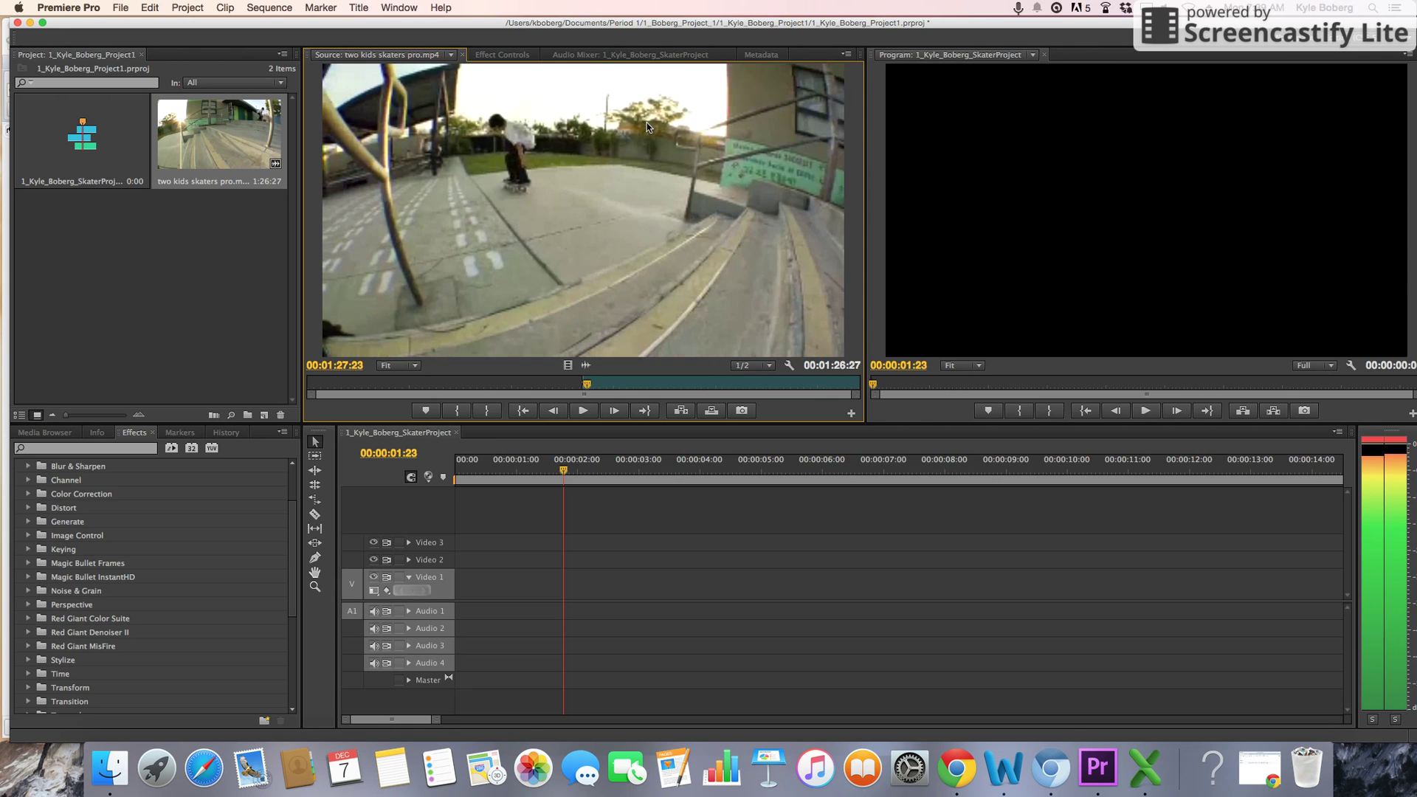
key(l)
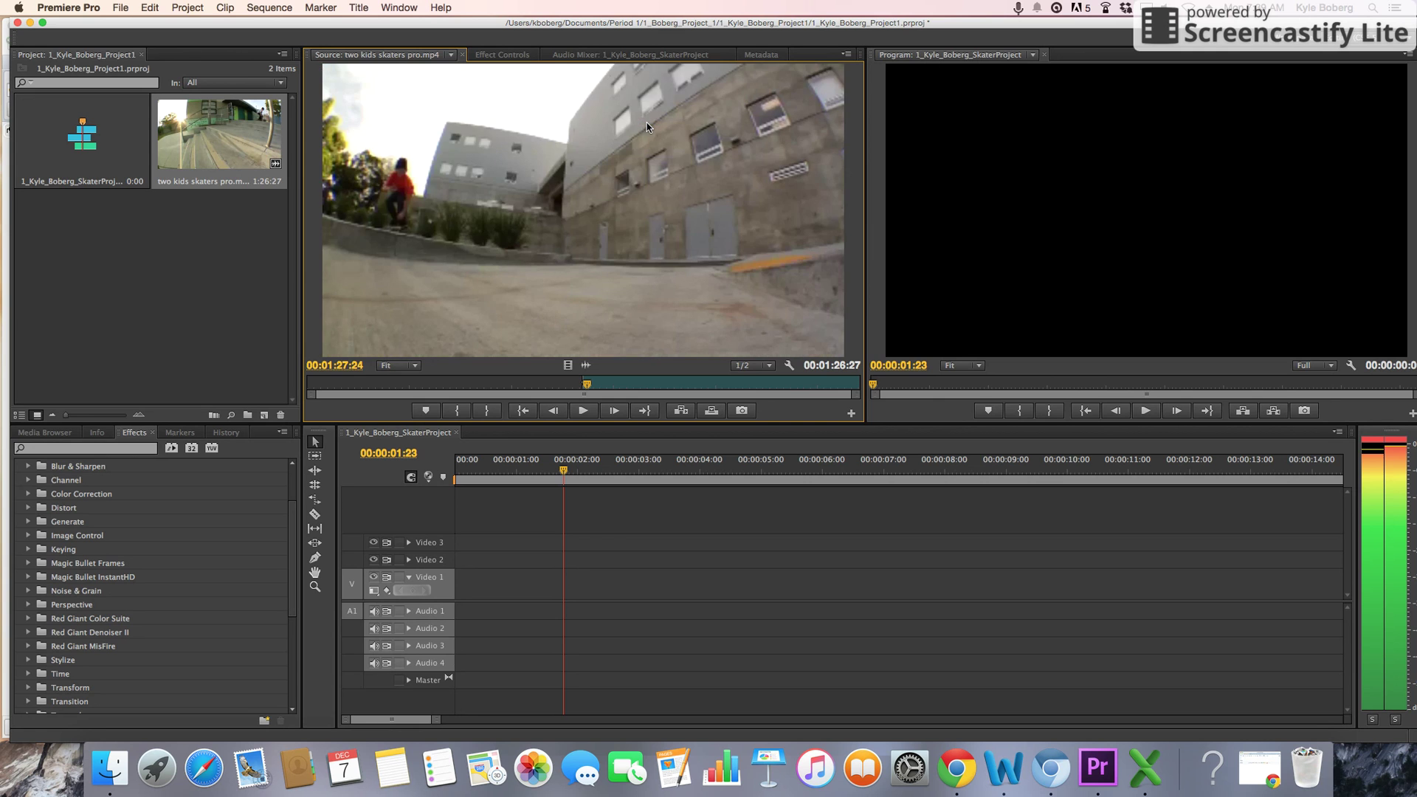
key(Left)
key(Left)
key(Left)
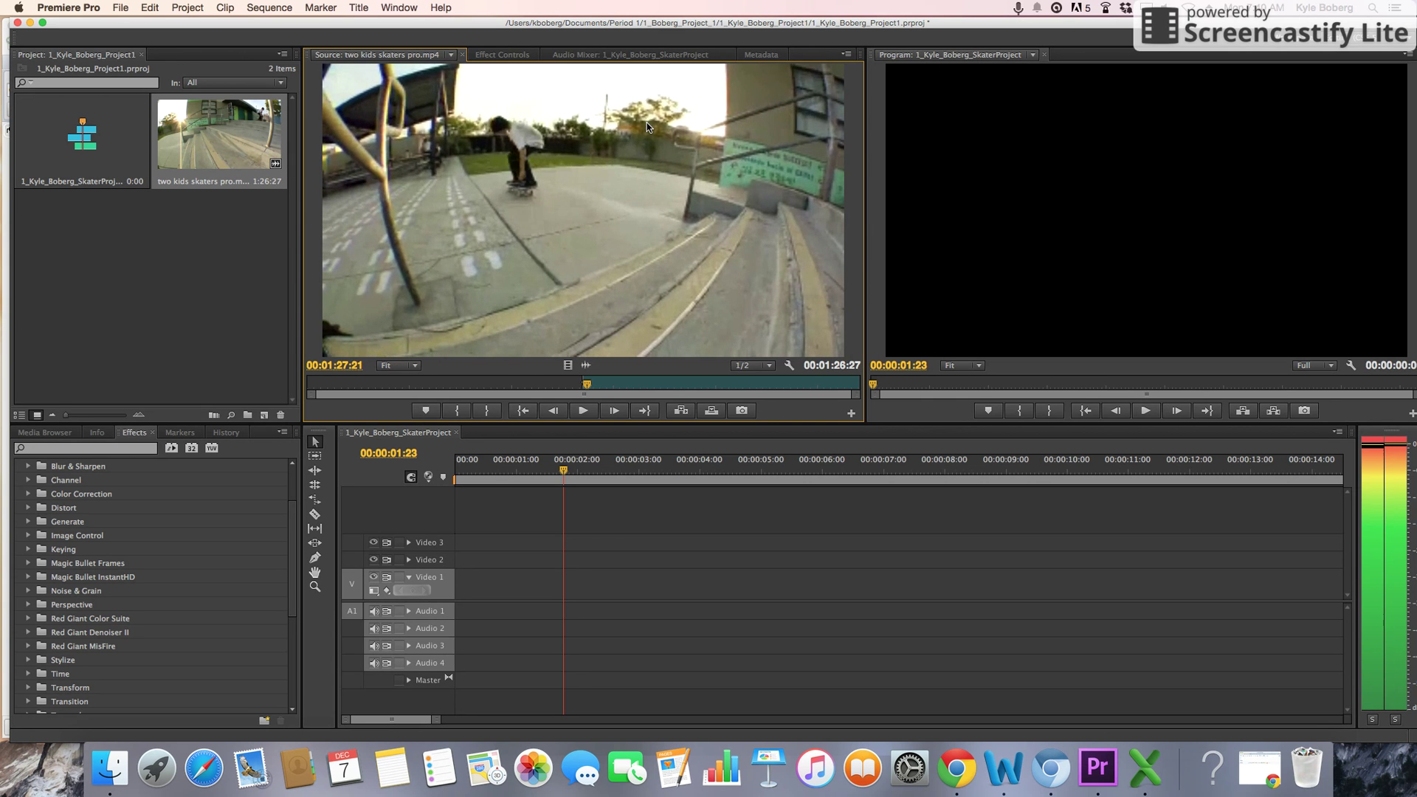
key(Right)
key(Right)
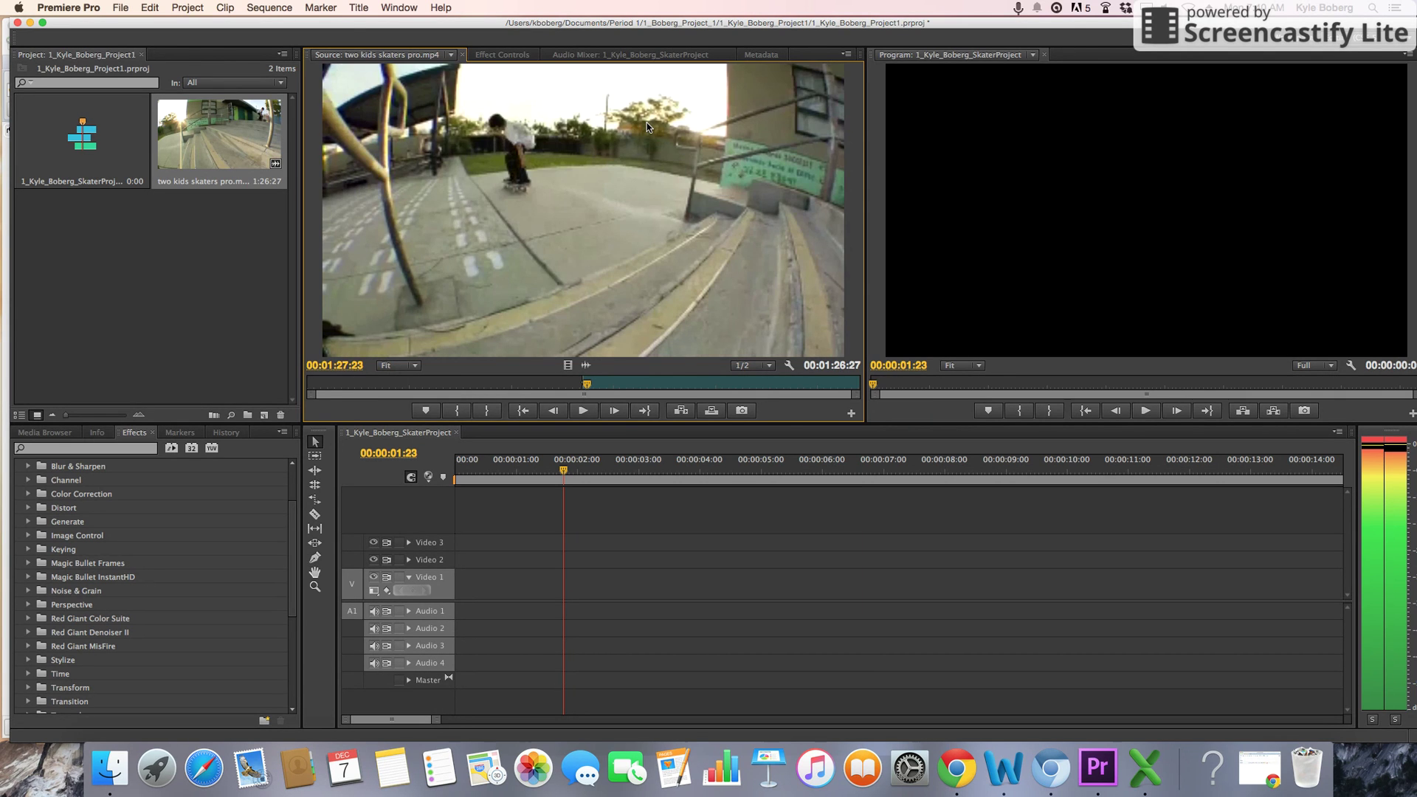
key(Right)
key(Left)
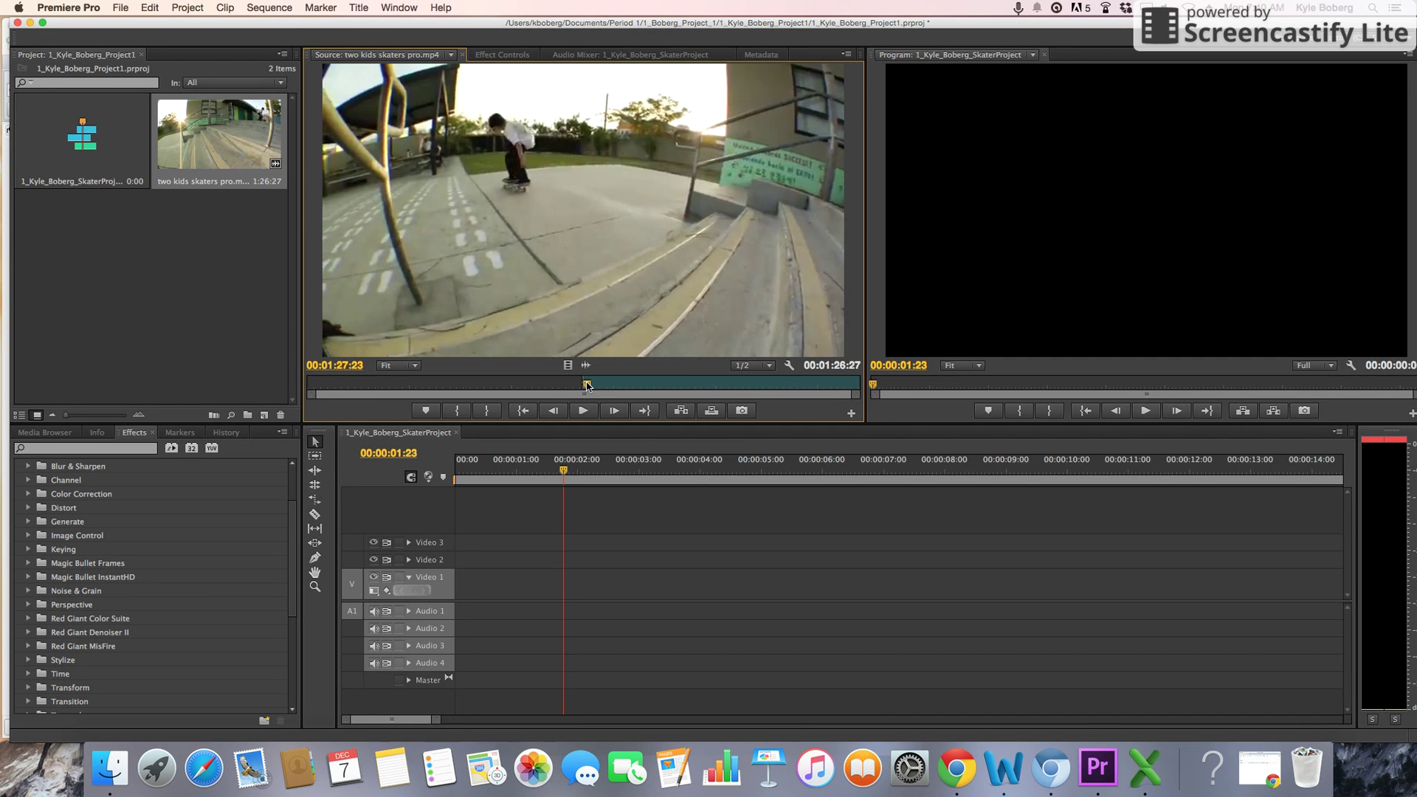
Play the source clip in reverse to 00:01:26:02, then bring it forward to the In point at 00:01:26:10
key(j)
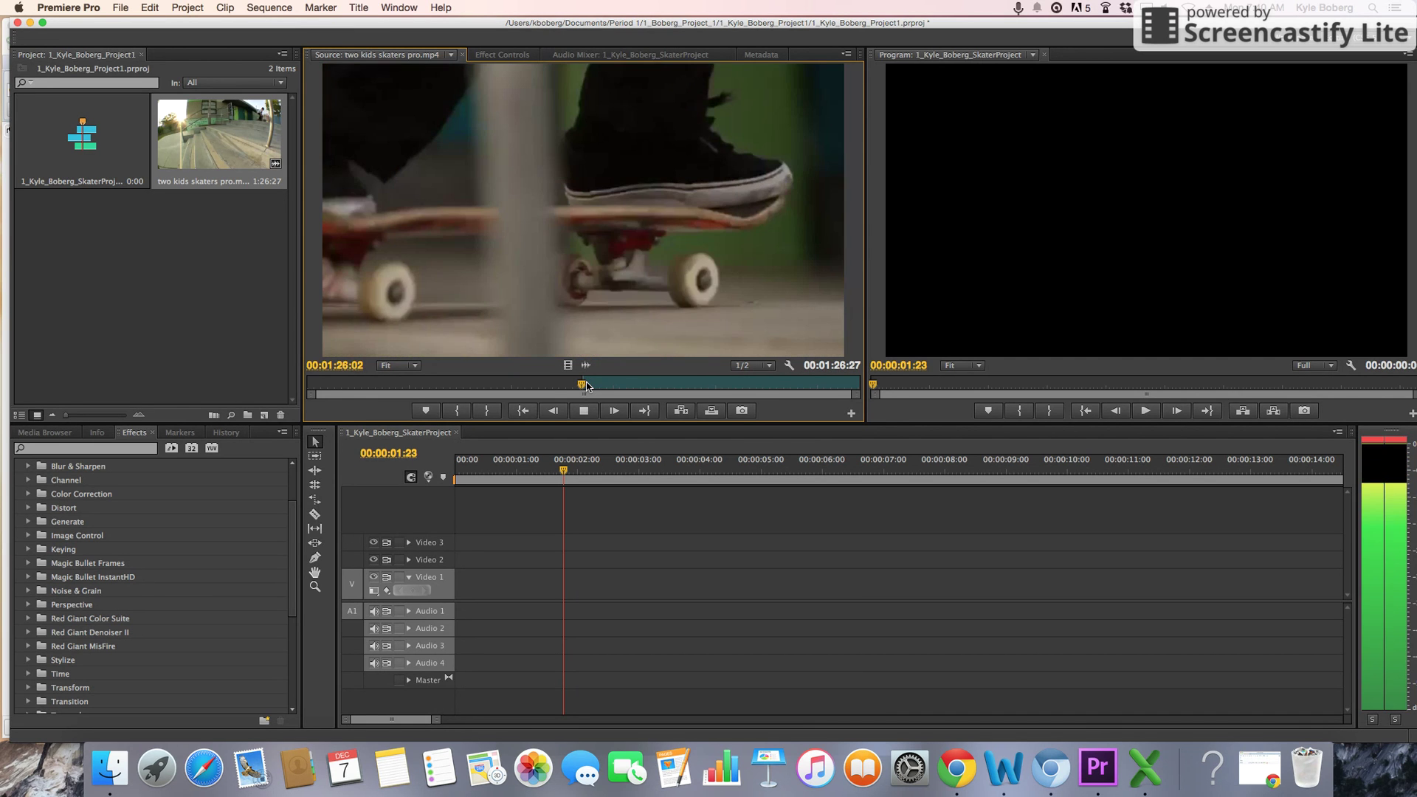
key(k)
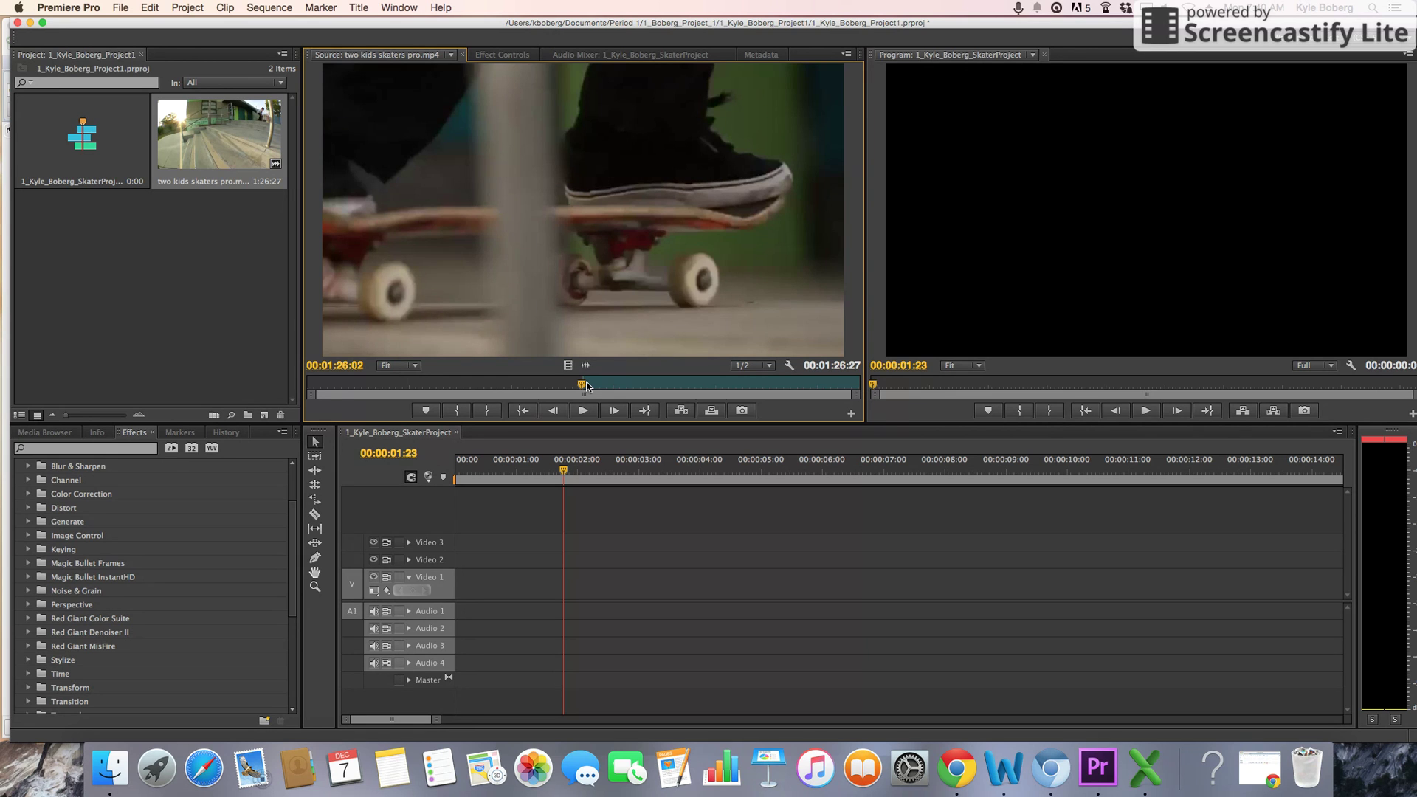
key(l)
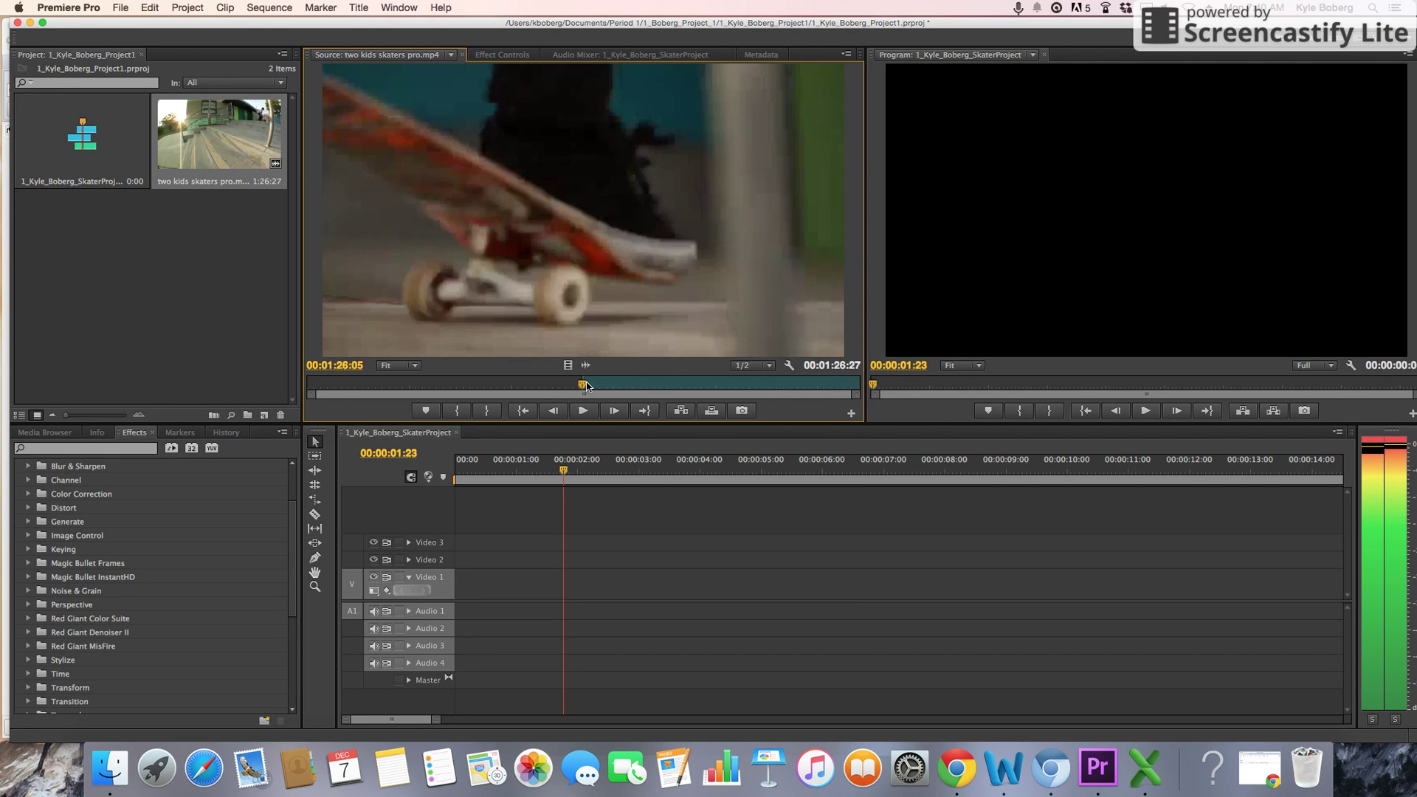
key(k)
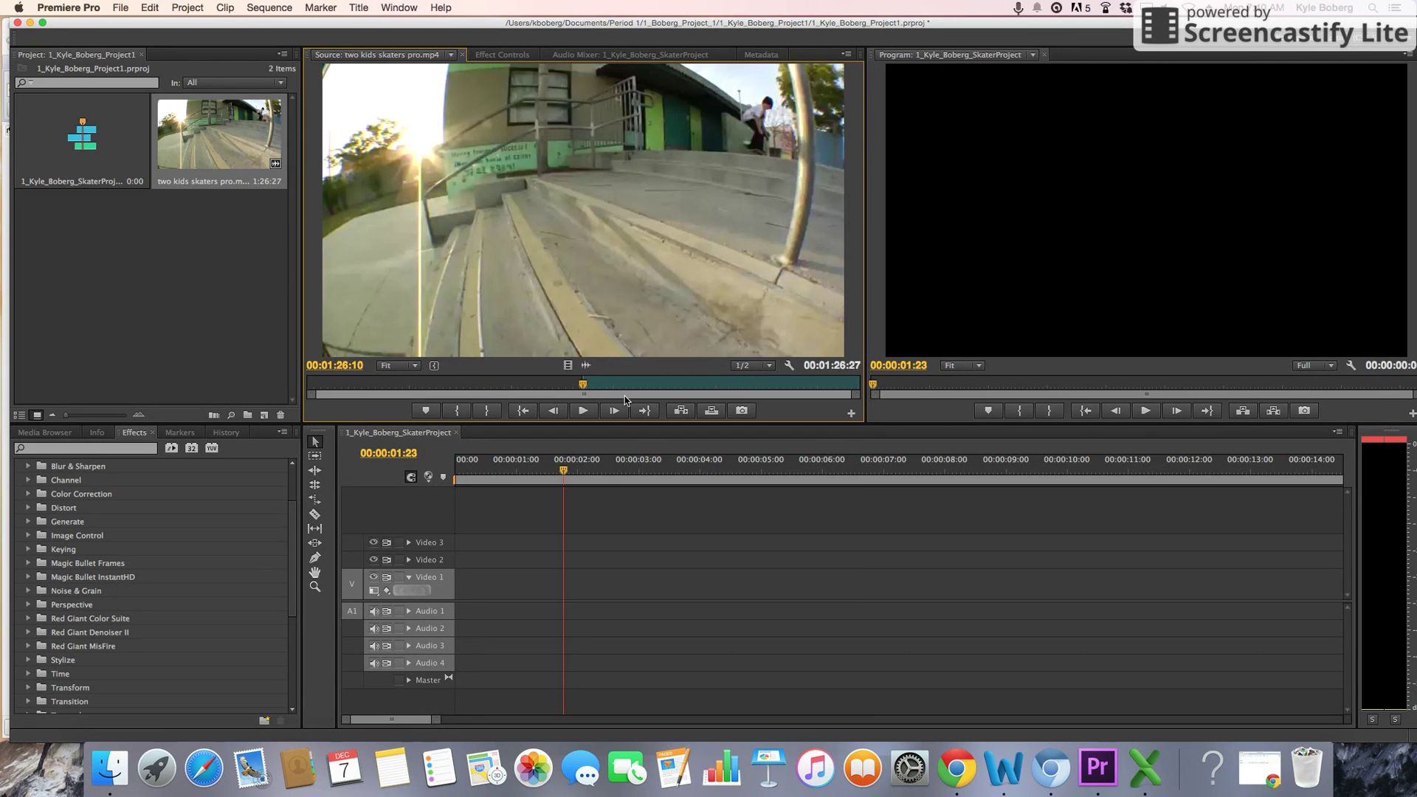
Play the source clip from the In point past the shot's end, then step back to its last frame at 00:01:27:23
click(584, 411)
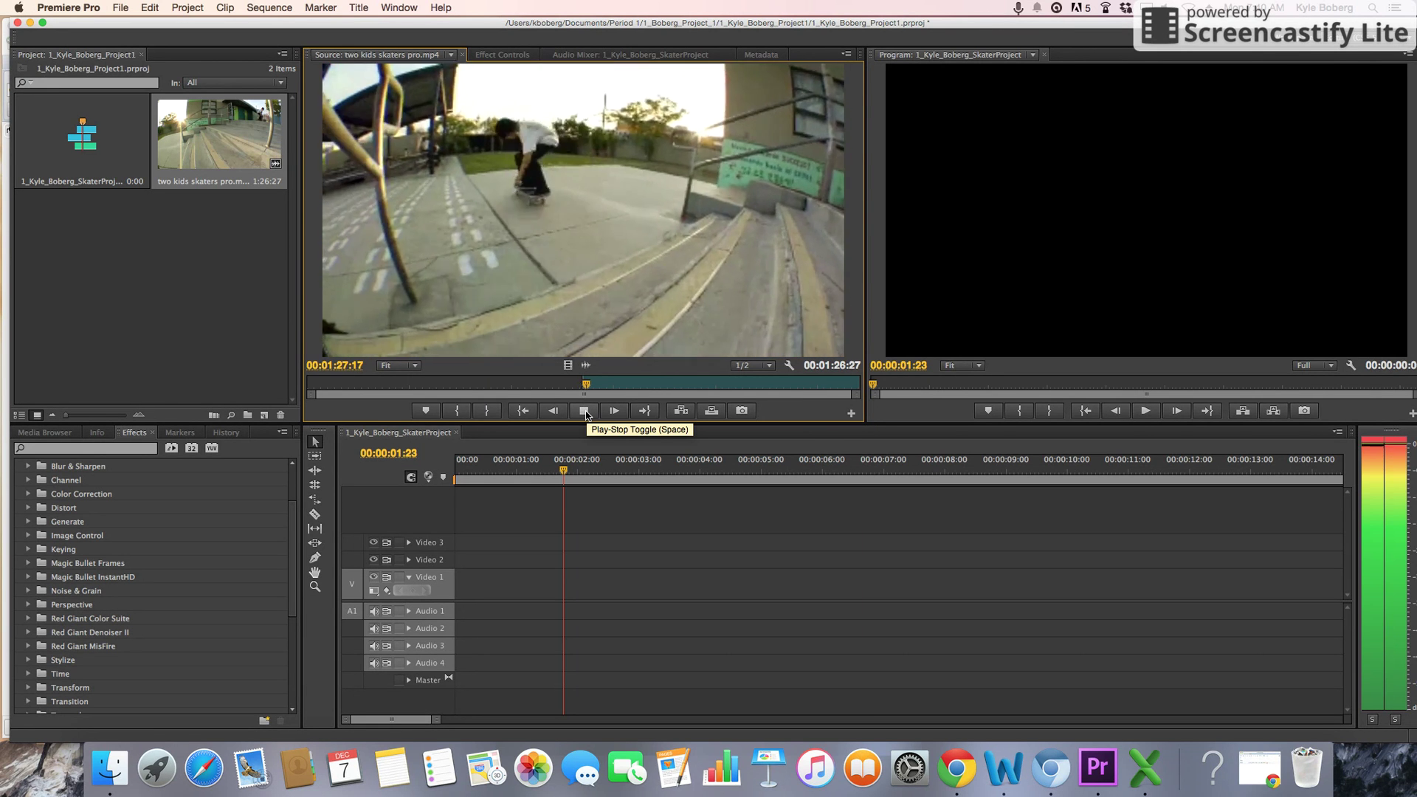
click(584, 412)
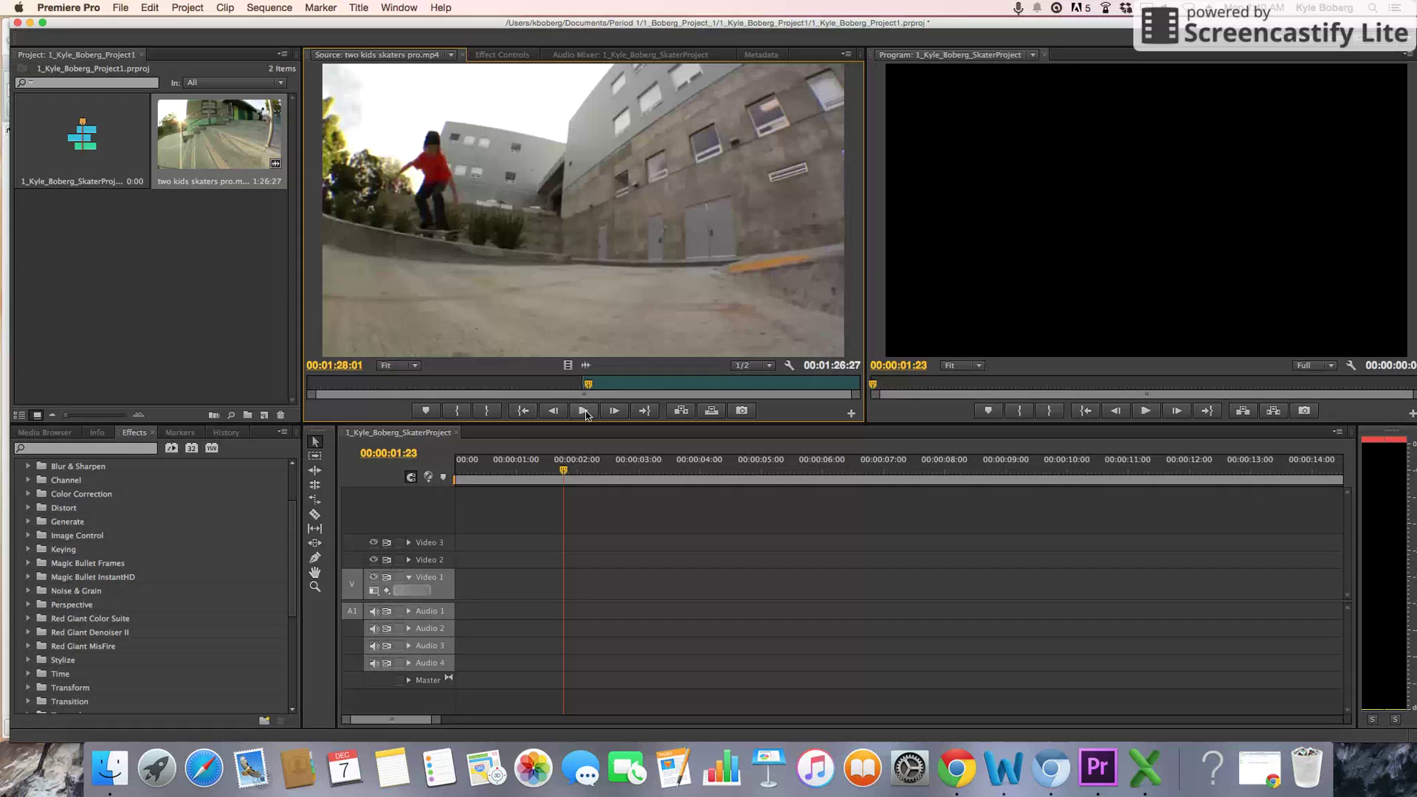
click(585, 411)
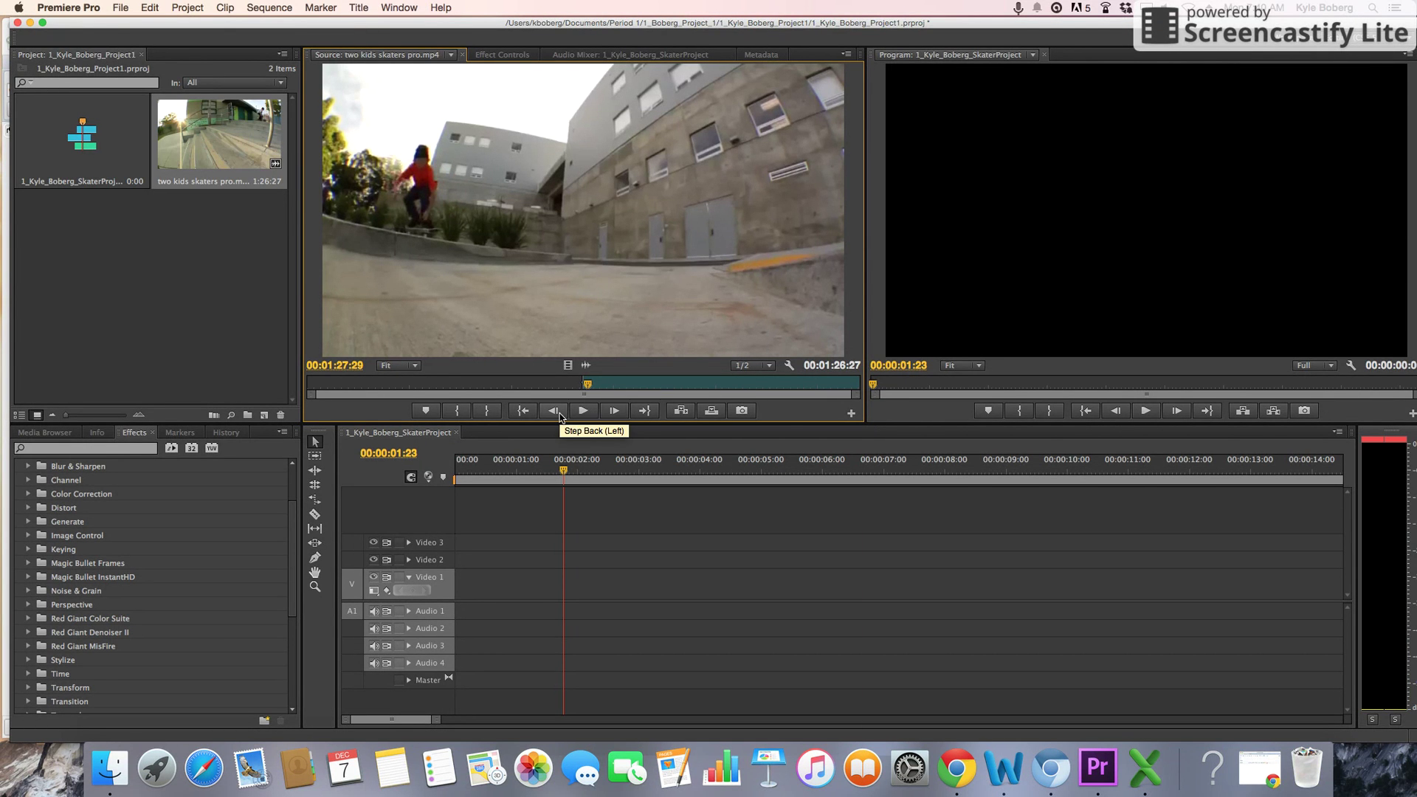
click(560, 416)
click(559, 416)
click(559, 416)
click(560, 416)
click(559, 416)
click(560, 416)
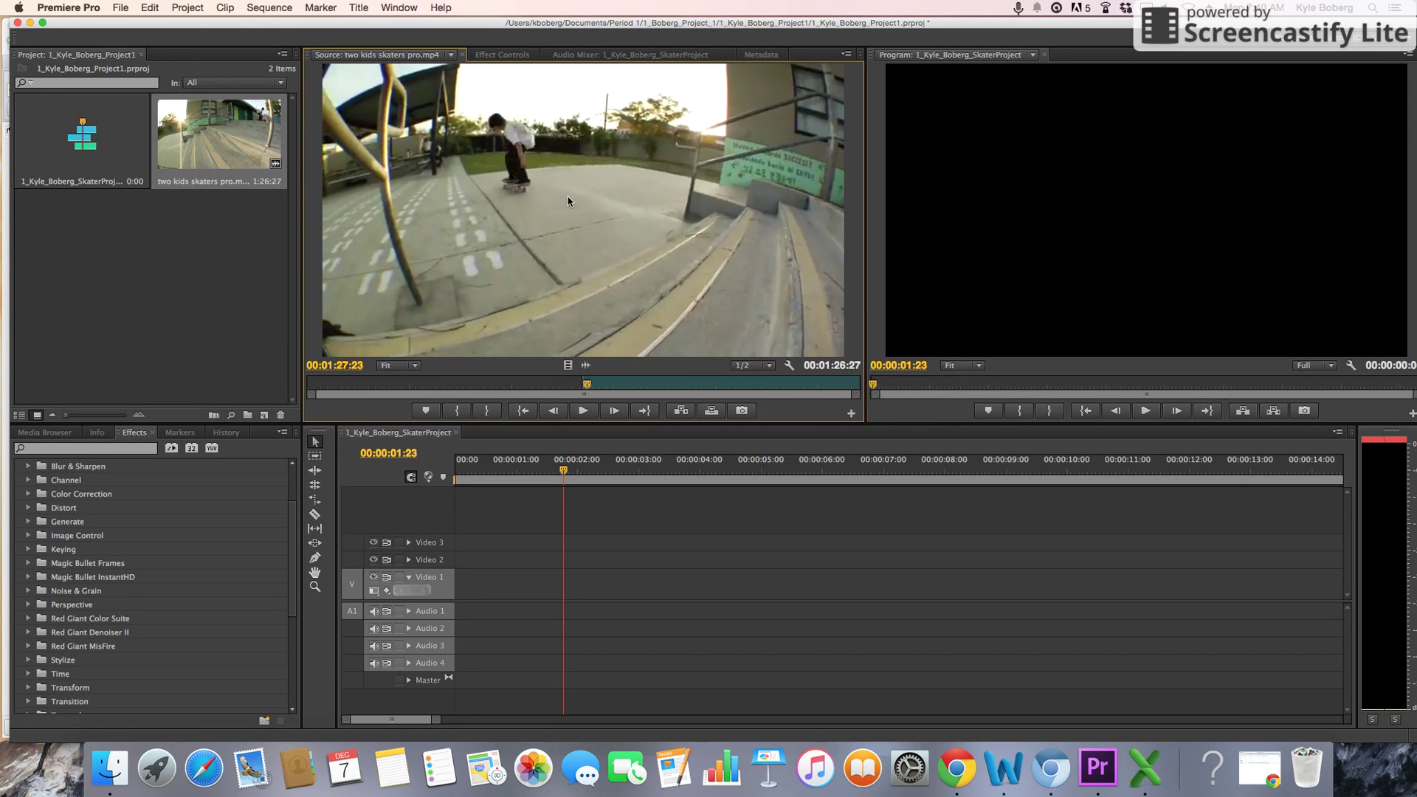
Mark an Out point on the source clip at 00:01:27:23, at the end of the stair-jump shot
key(o)
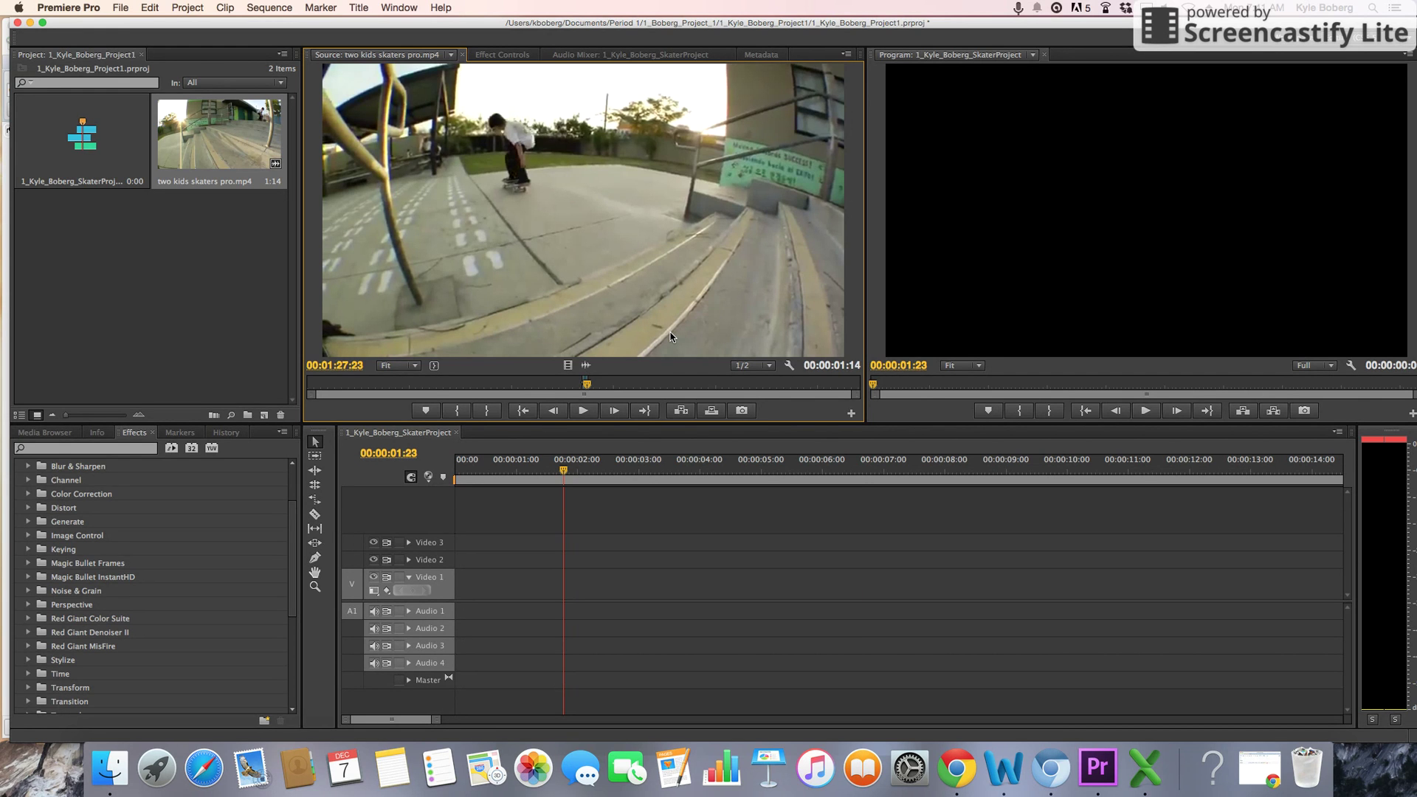
Overwrite the marked stair-jump shot into the sequence at 00:00:01:23 and undo that edit
key(period)
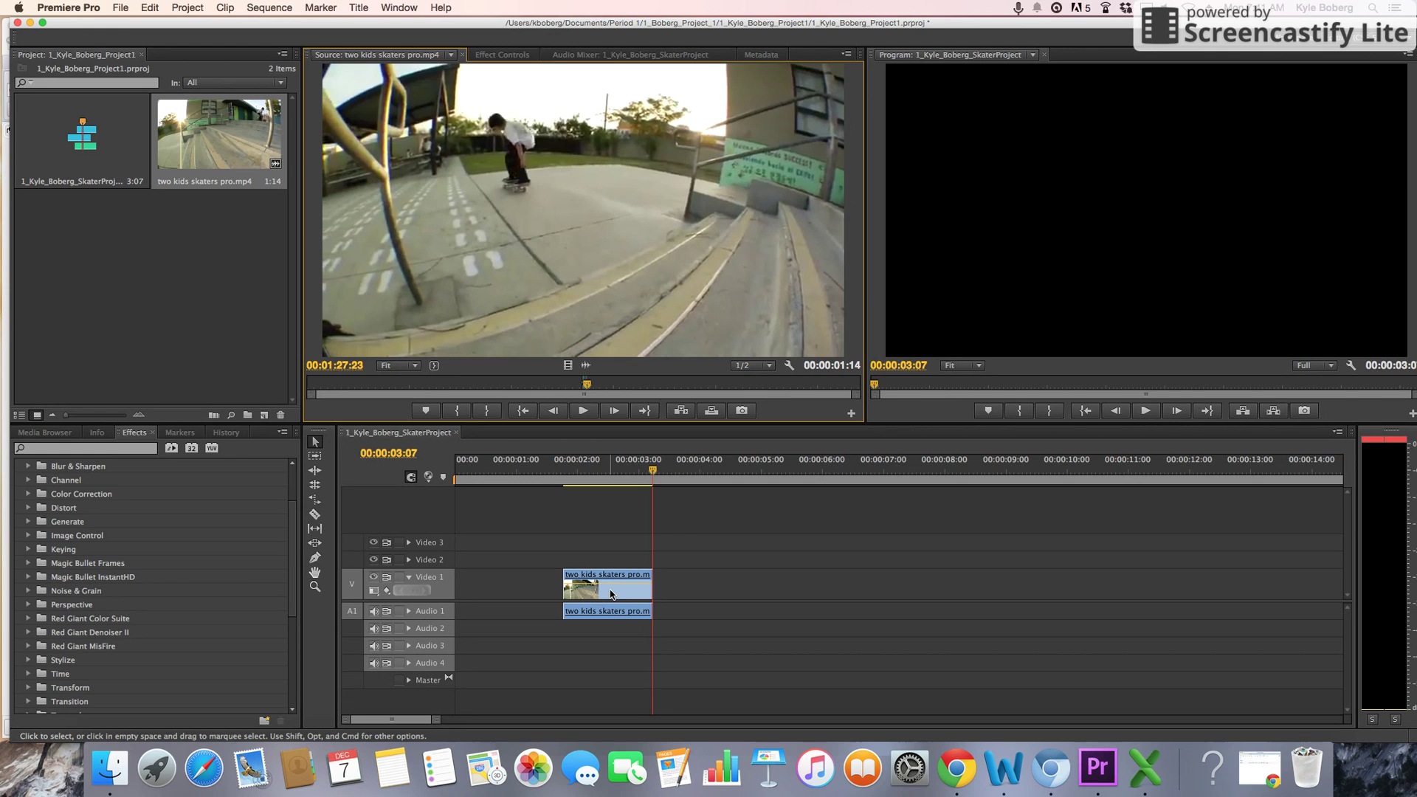
key(super+z)
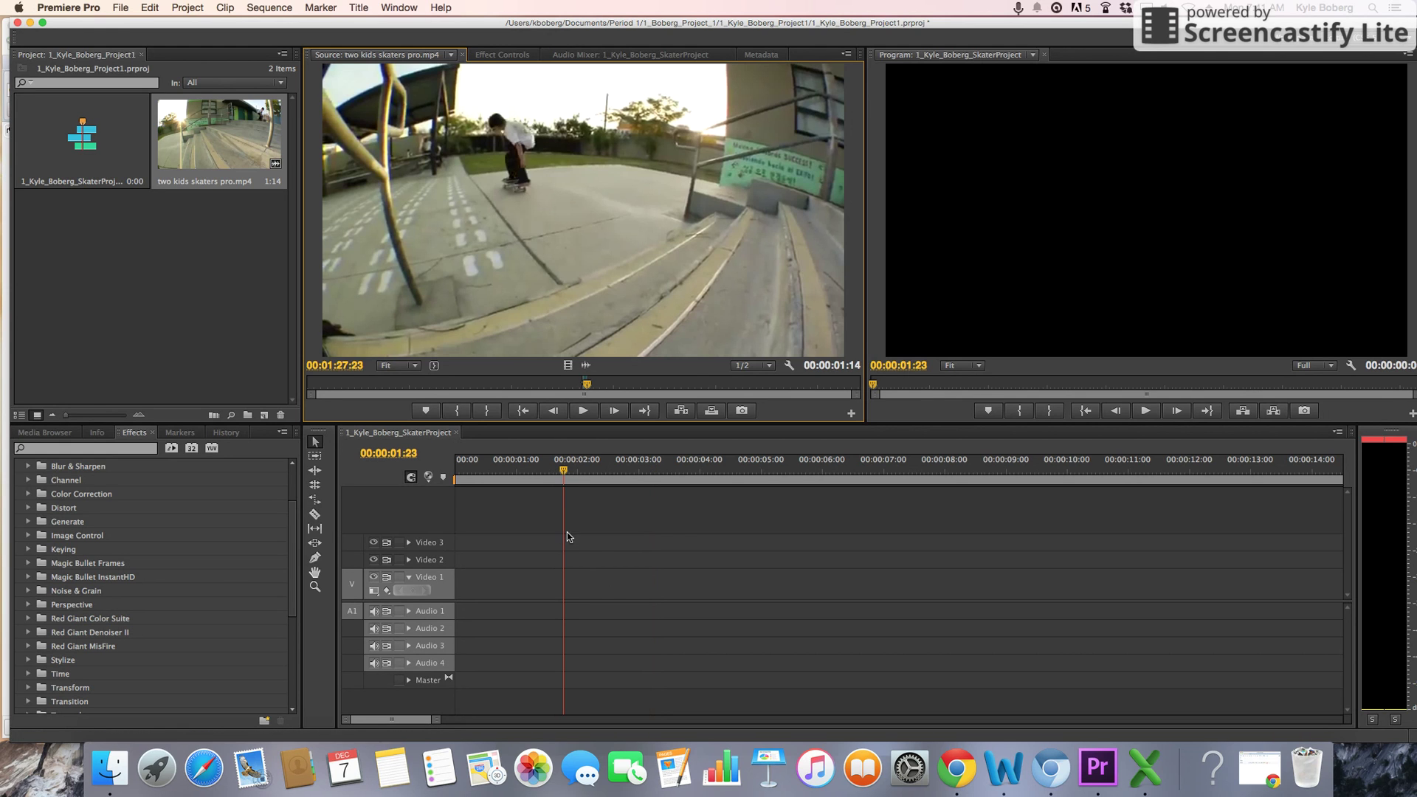
Insert the marked stair-jump shot into the sequence at 00:00:01:04 and undo the insert
drag(565, 471, 603, 474)
drag(622, 555, 613, 551)
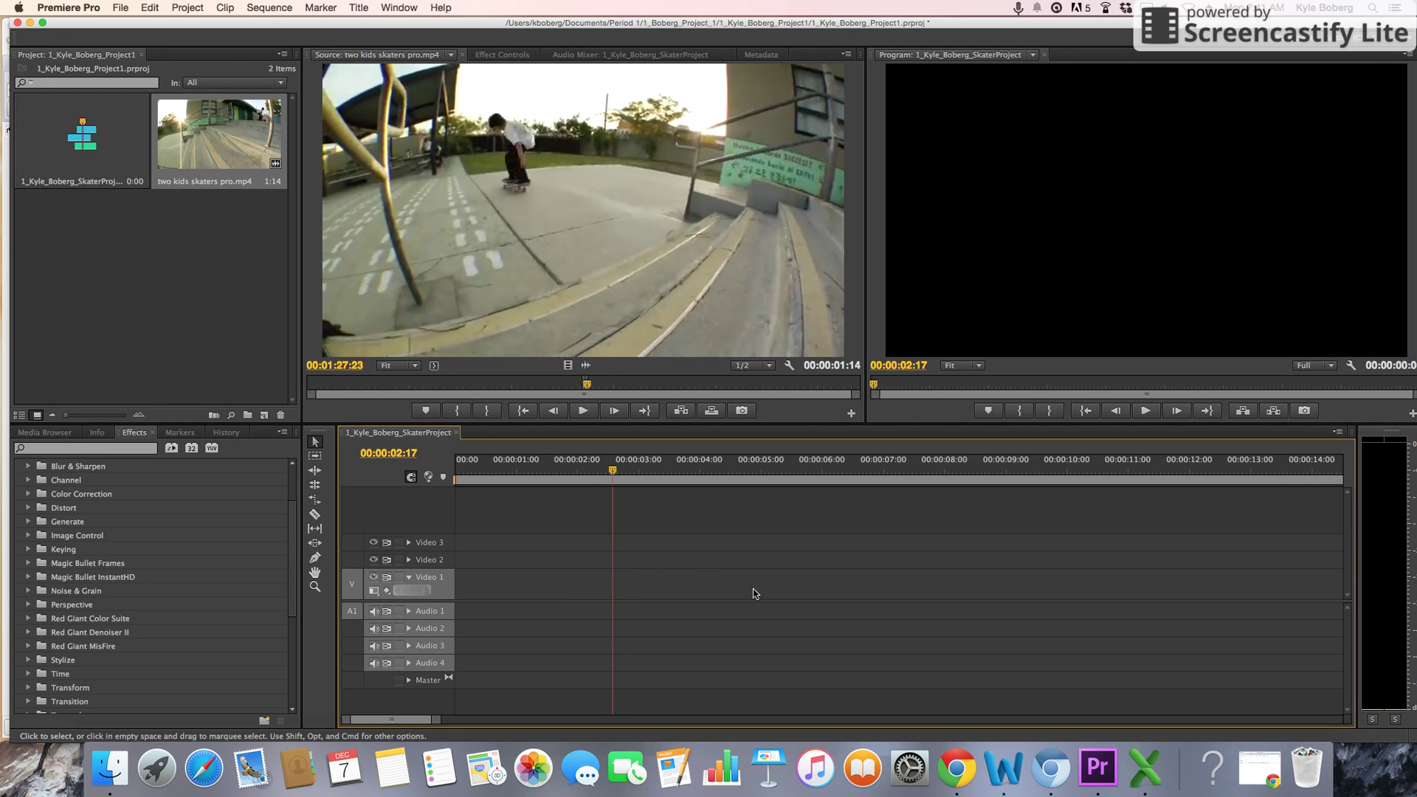
click(524, 470)
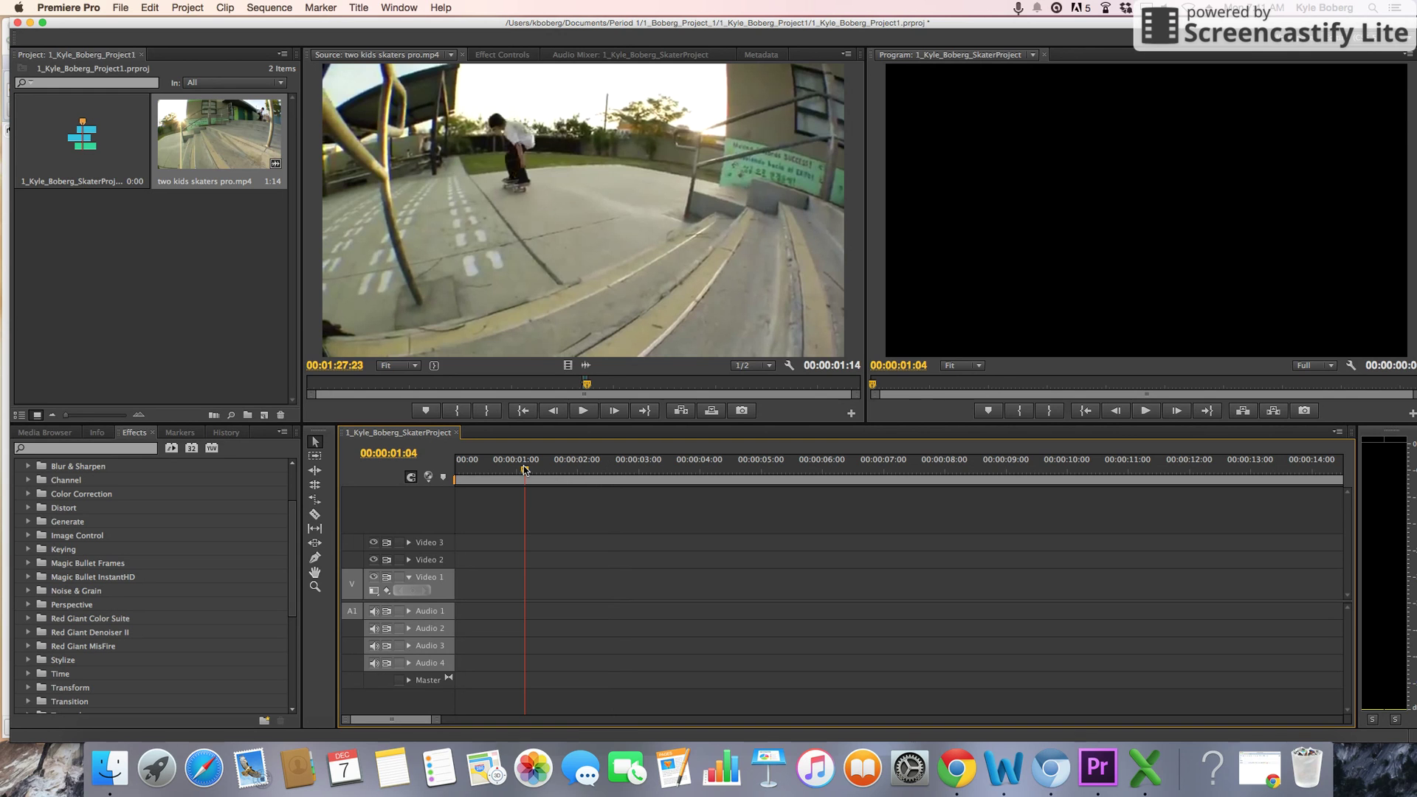
key(comma)
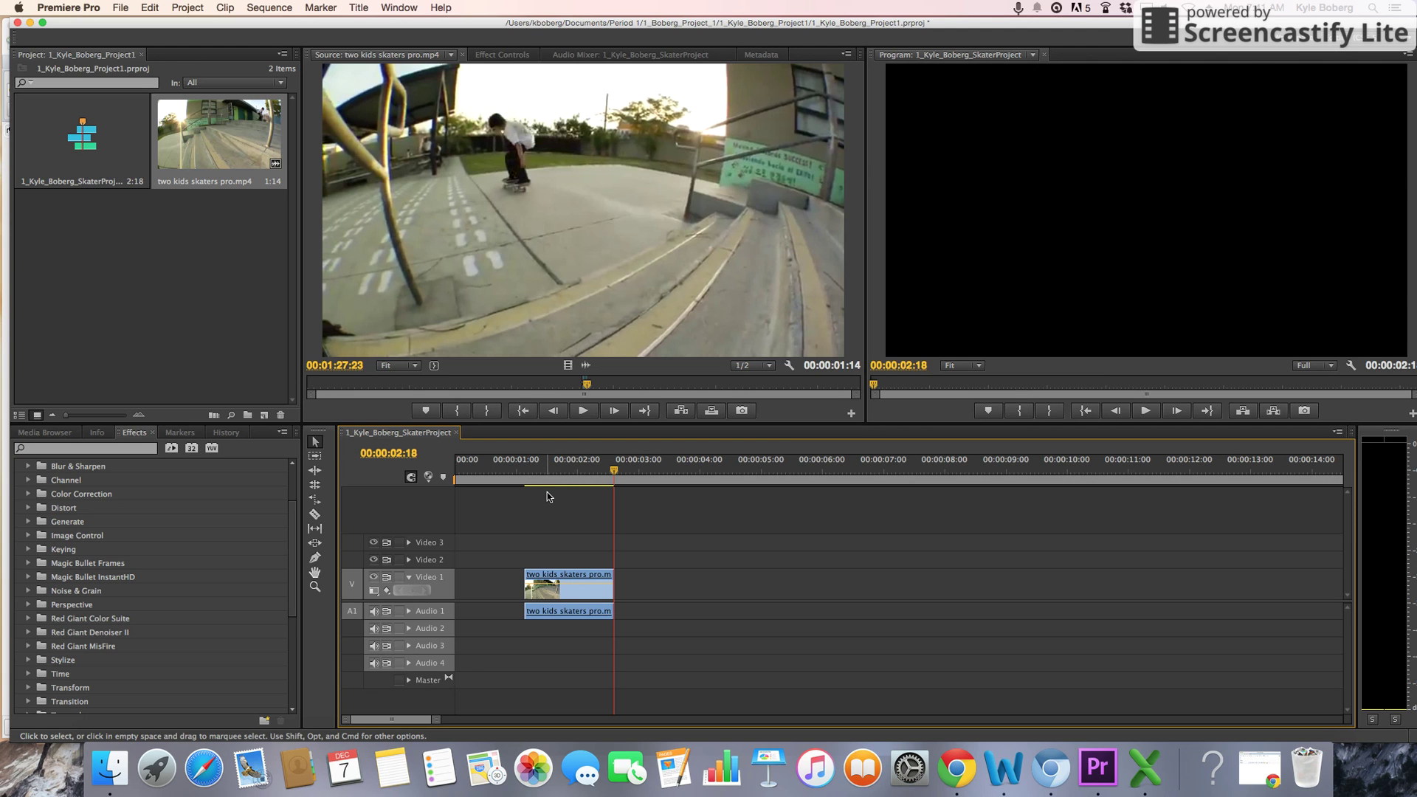
key(super+z)
Set the sequence playhead to 00:00:00:00, insert the stair-jump shot there and undo the insert
drag(549, 473, 421, 479)
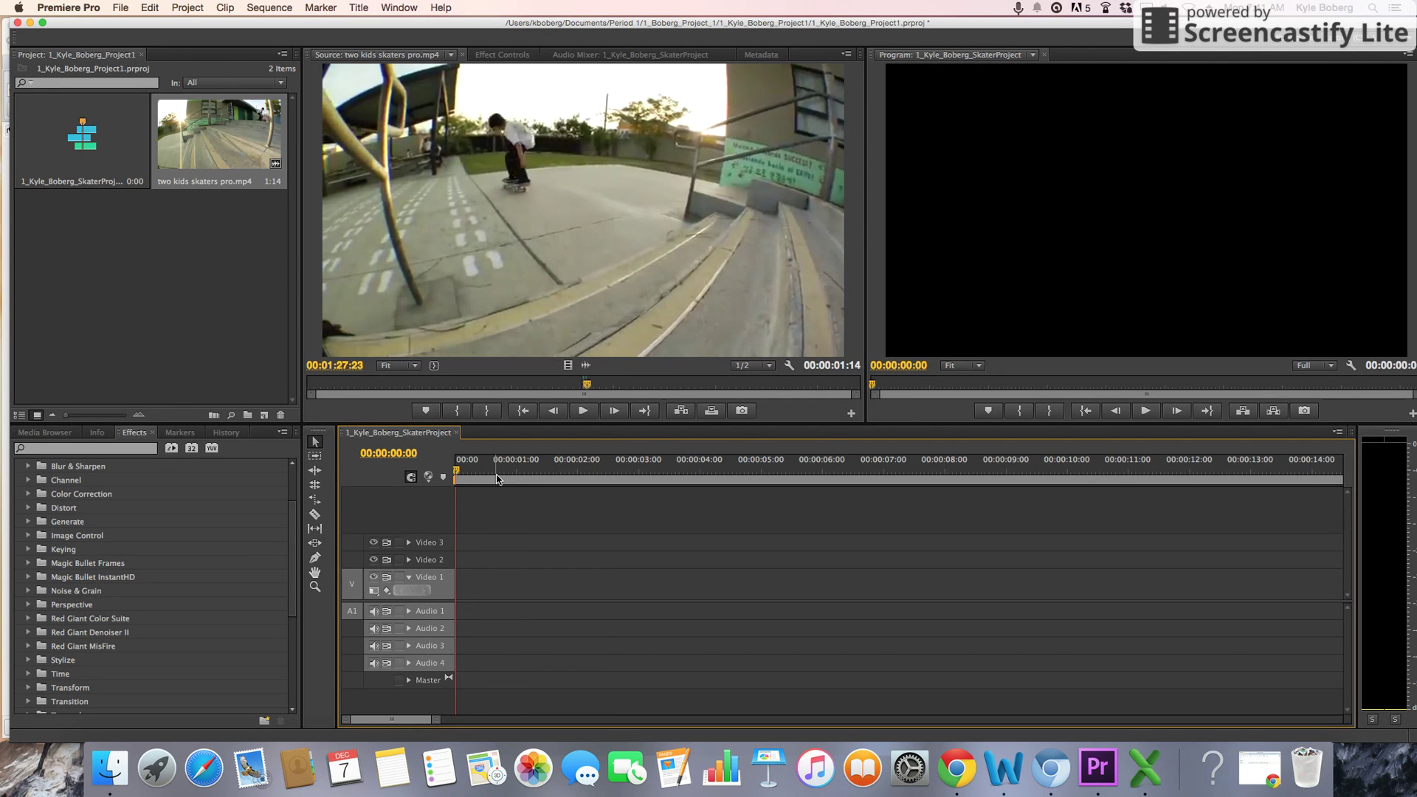
key(comma)
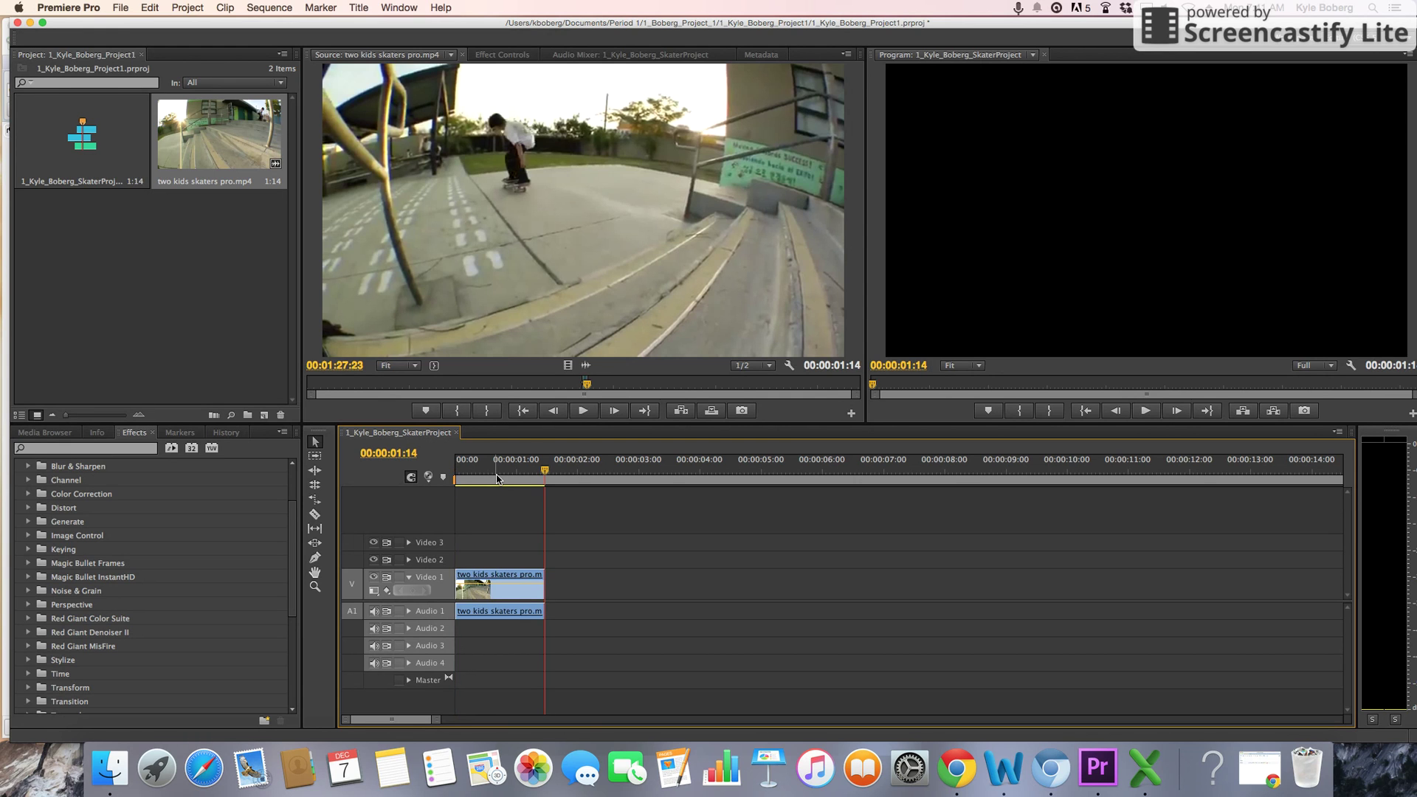
key(super+z)
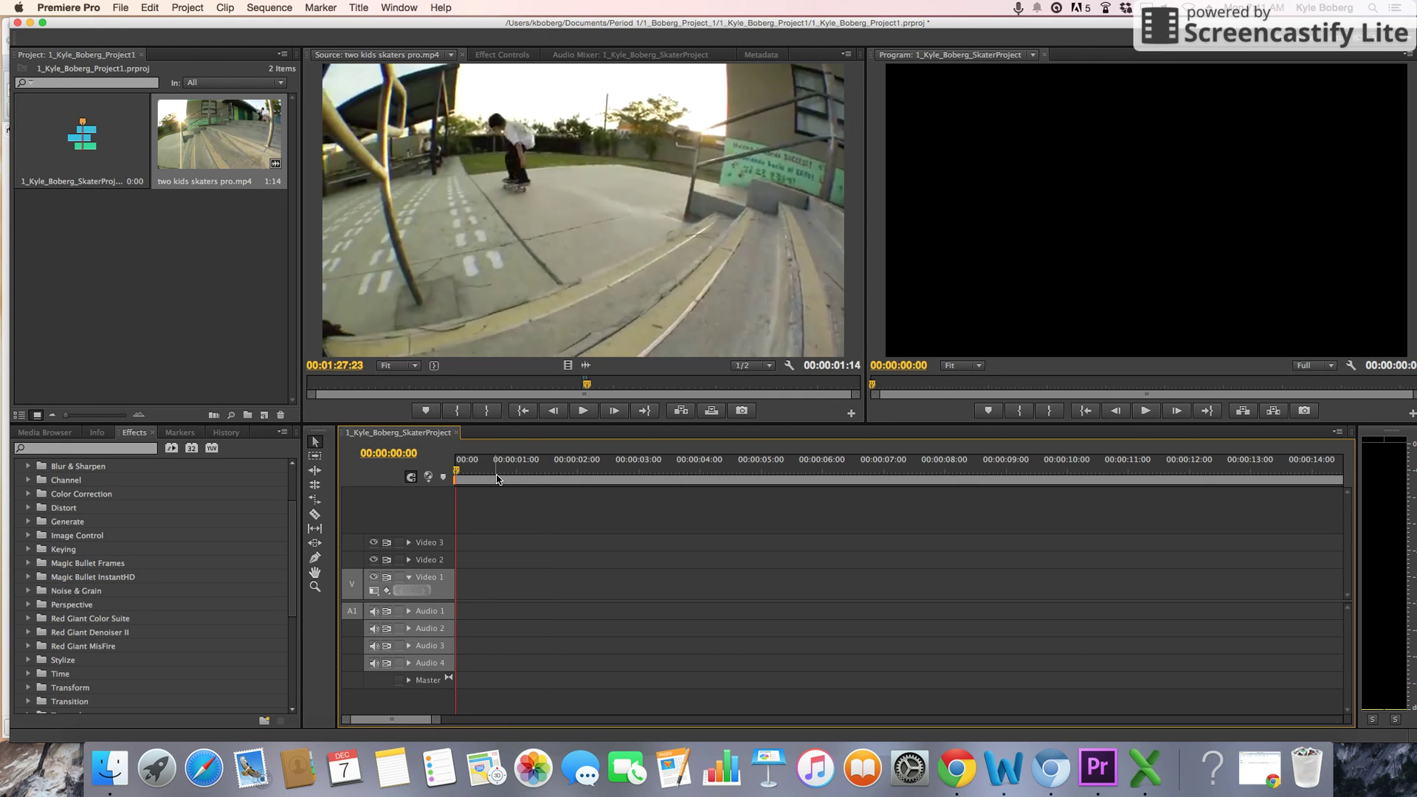
Place the marked source shot with both video and audio at the start of Video 1 and Audio 1, and delete it again
click(555, 189)
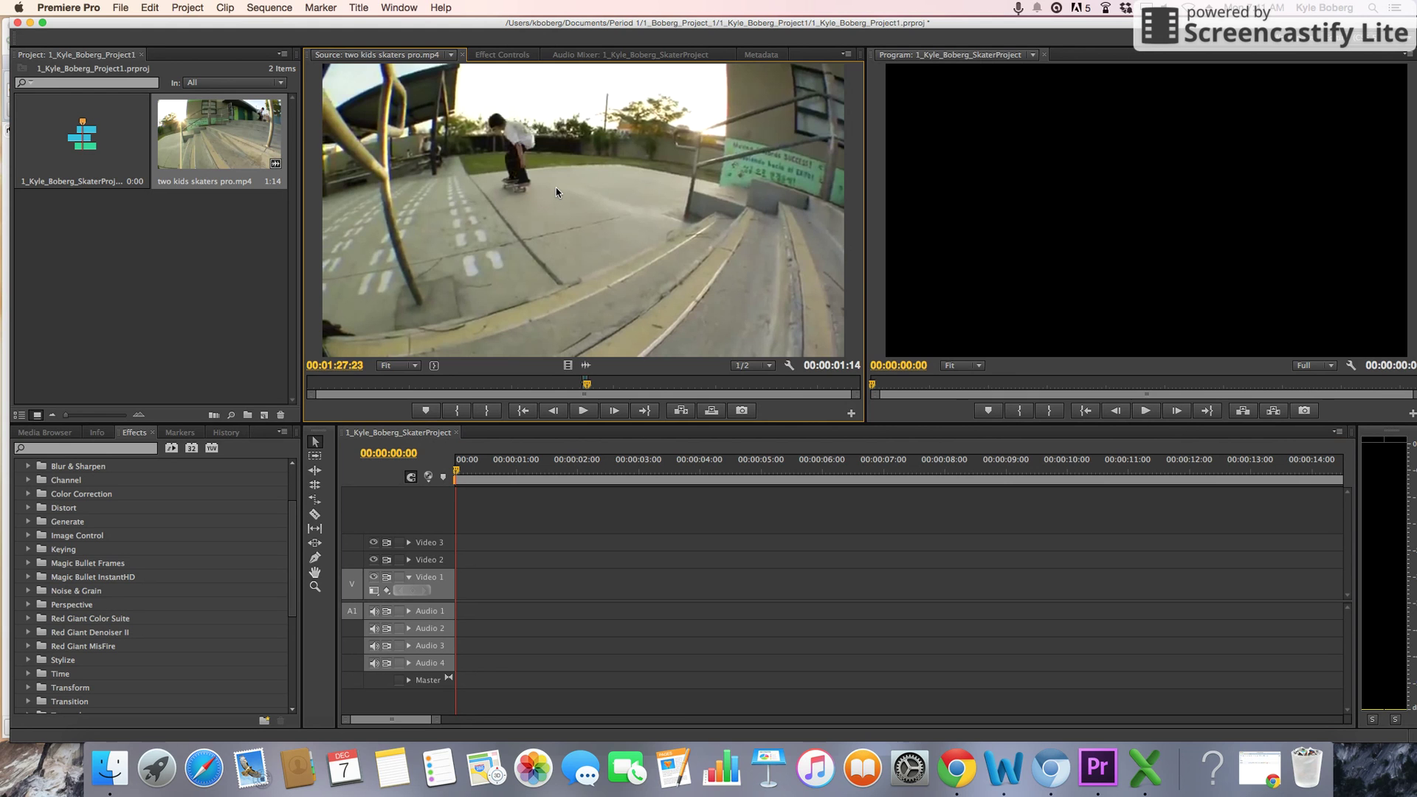
drag(556, 187, 446, 582)
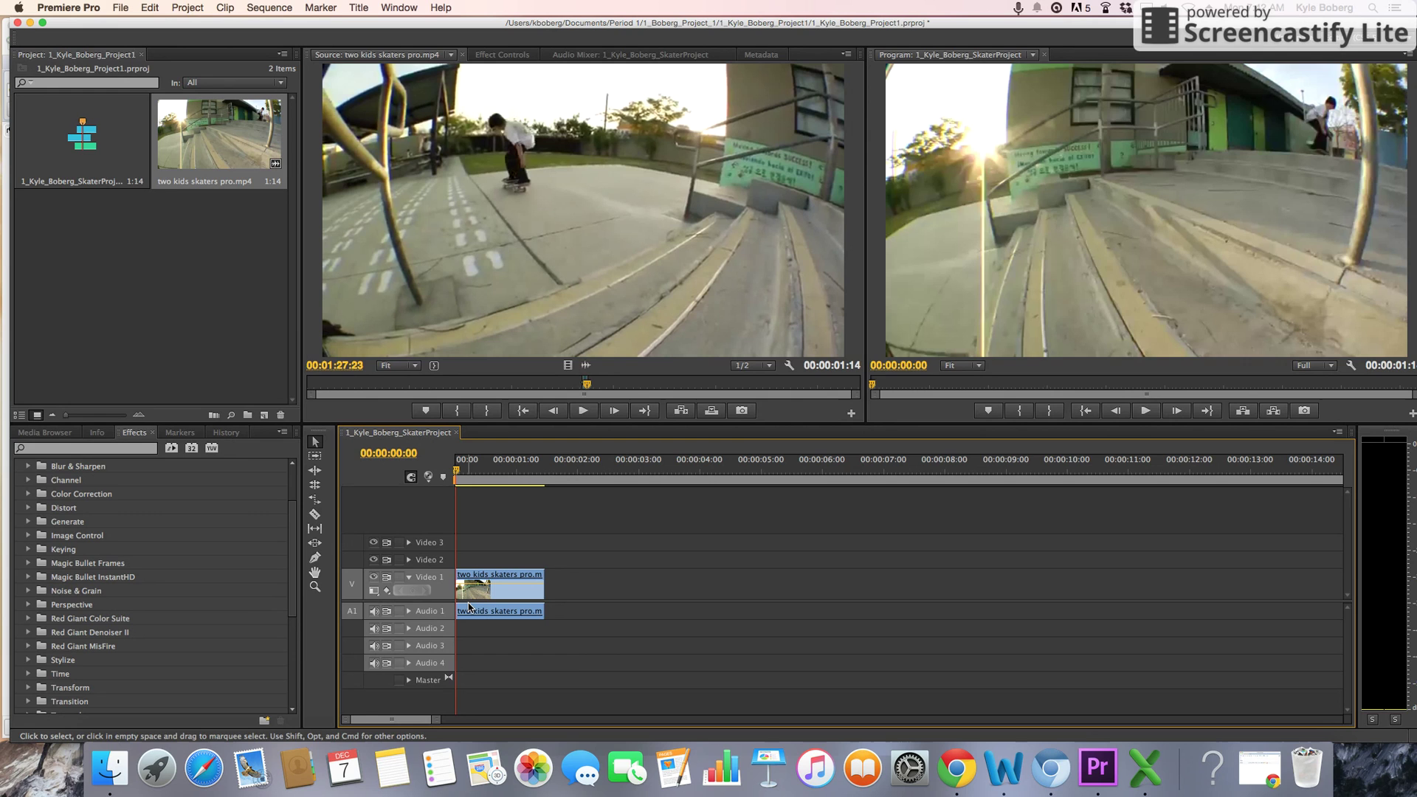
key(Delete)
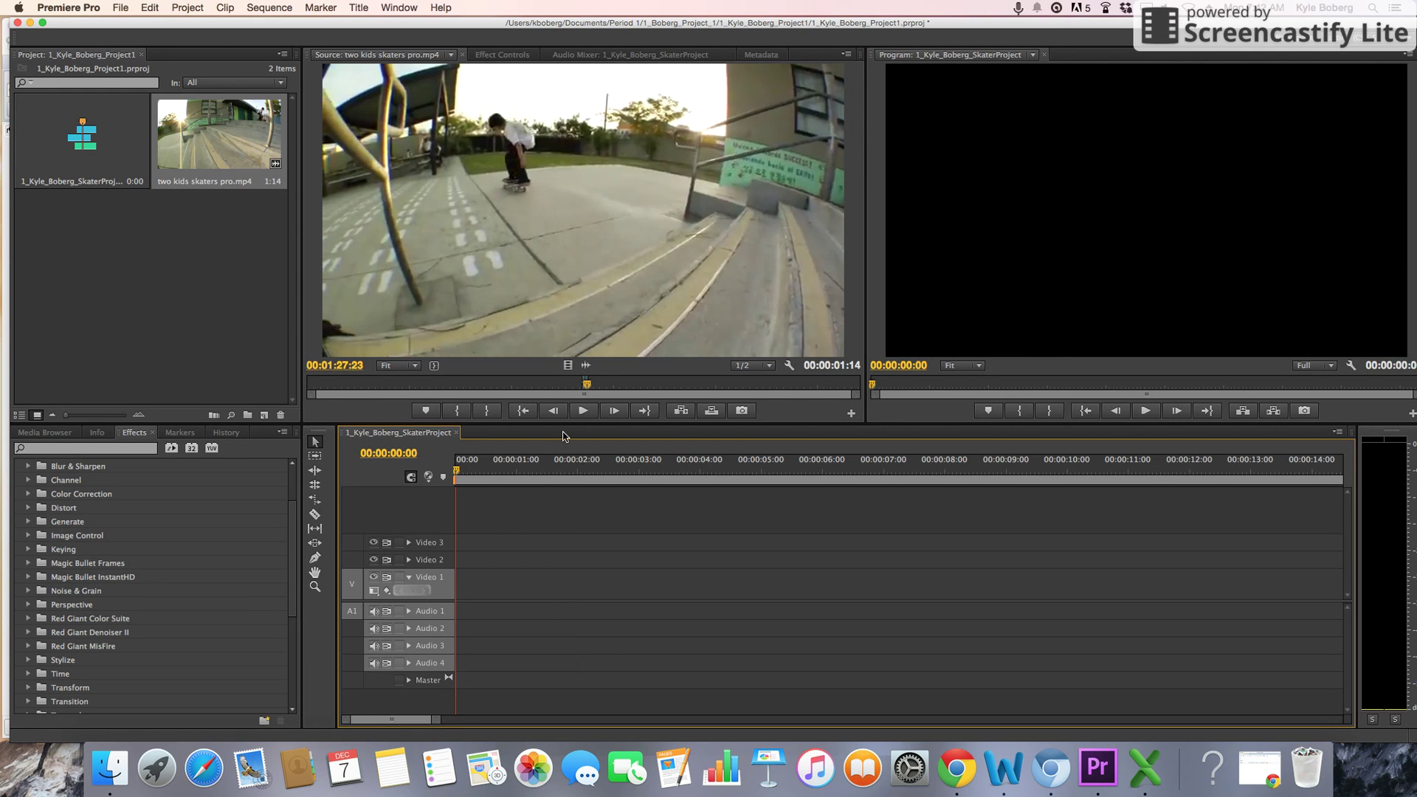
Try placing only the shot's video, and separately only its audio, at the start of the sequence, removing each one again
click(568, 366)
drag(568, 367, 454, 594)
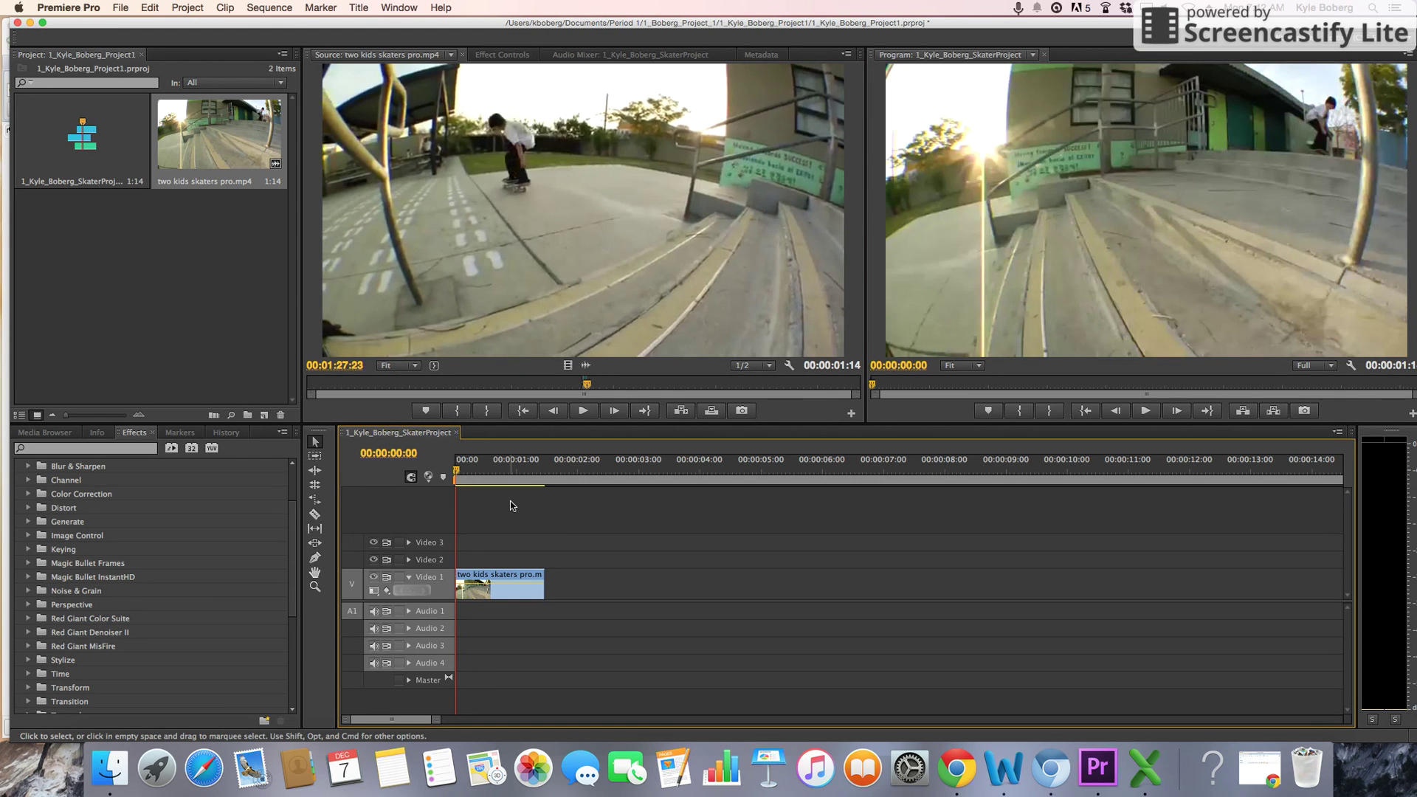
key(Delete)
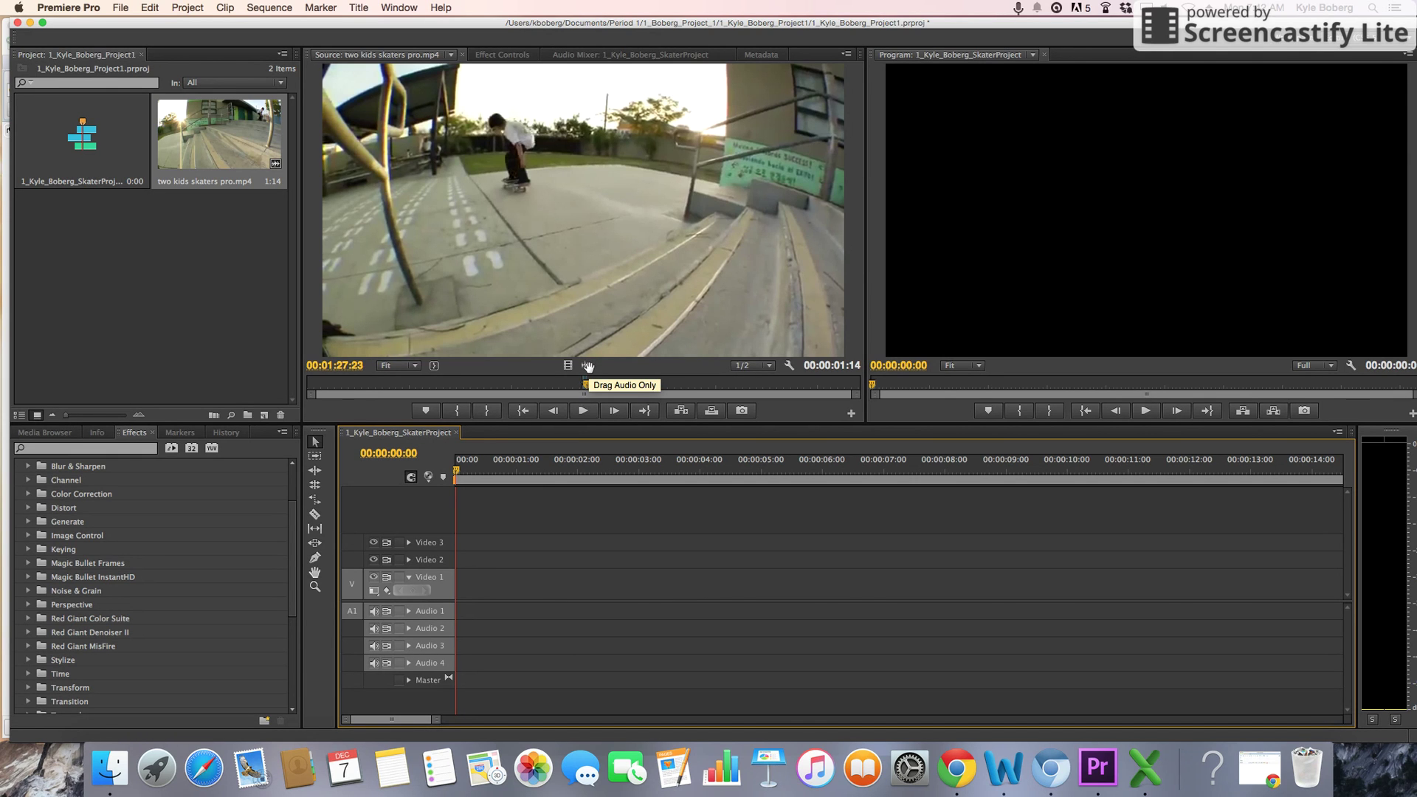
drag(588, 366, 444, 602)
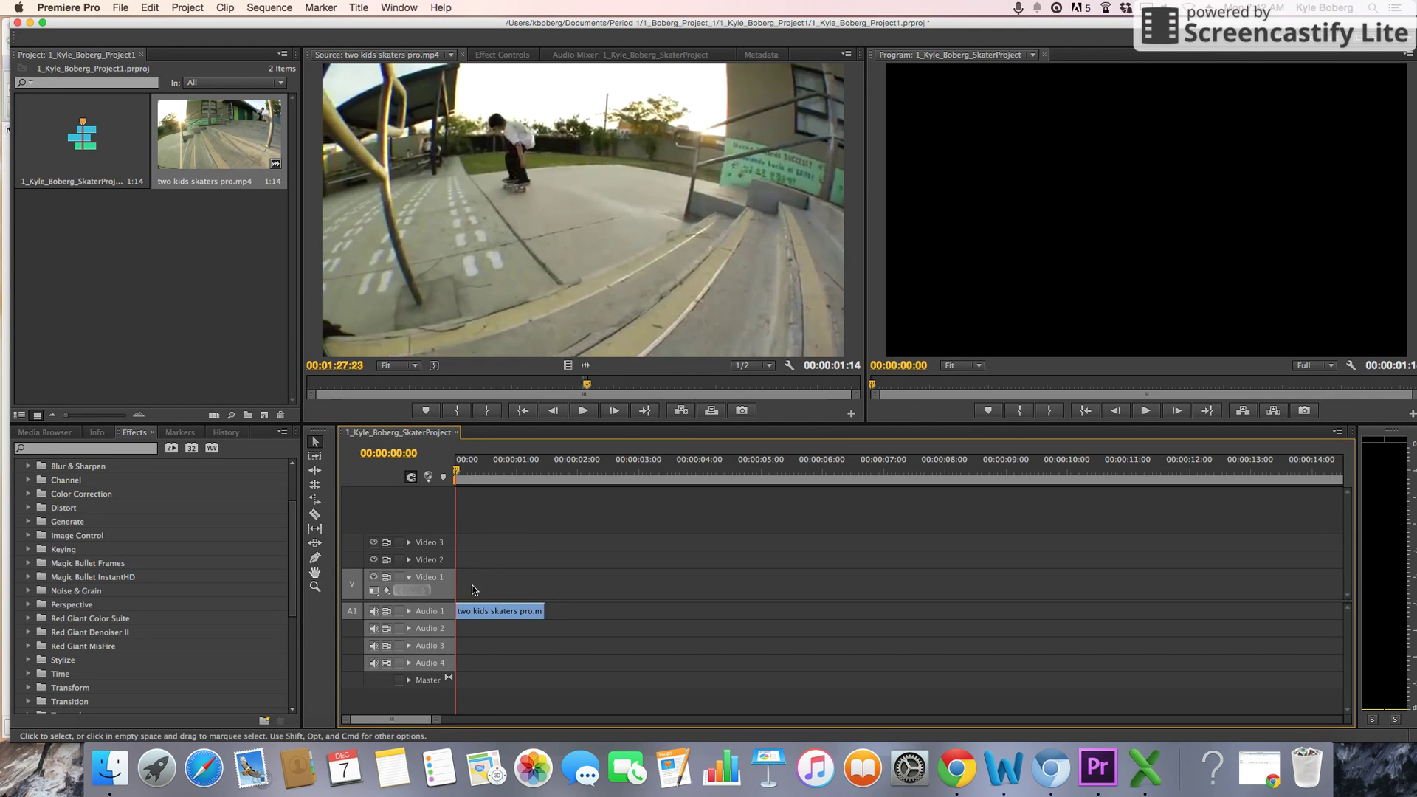
key(super+z)
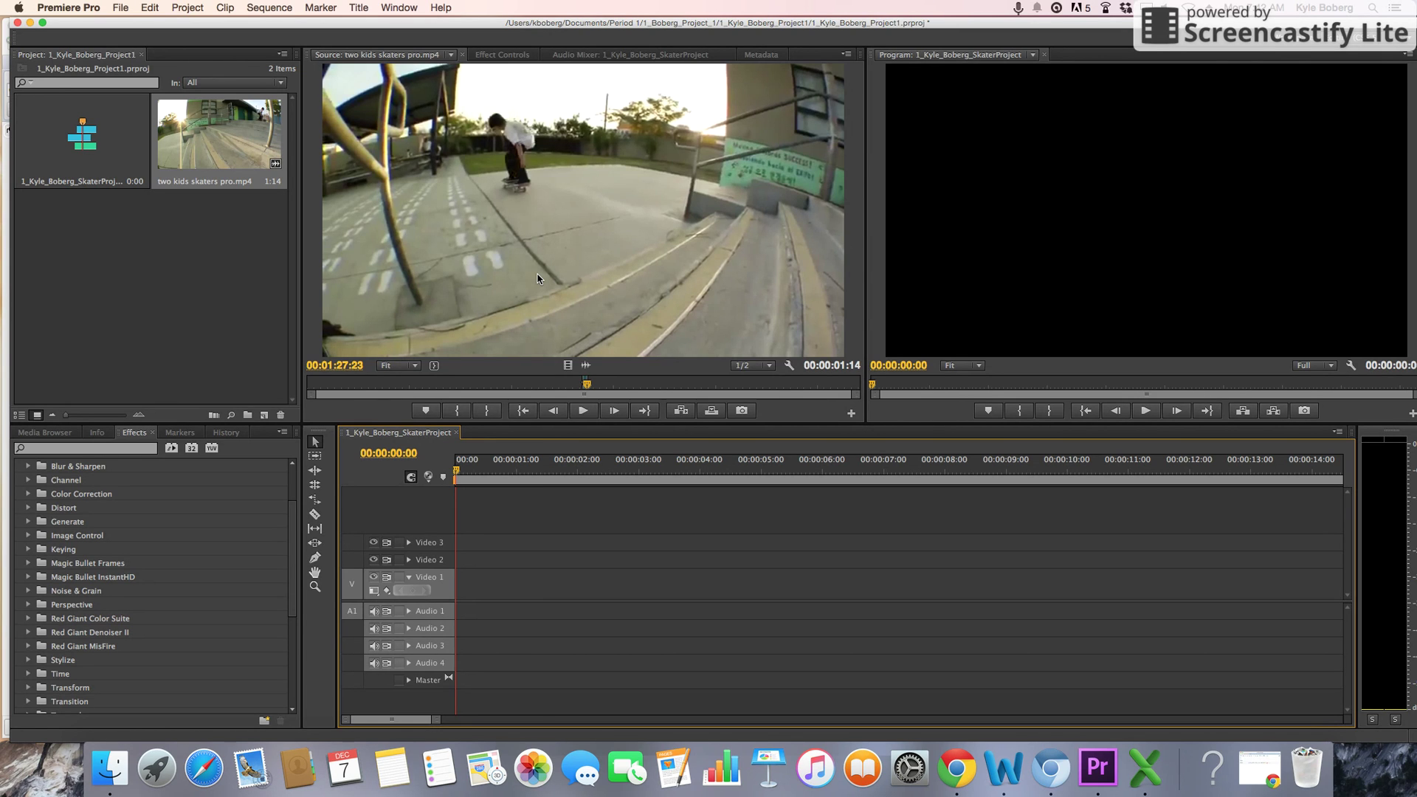
Overwrite the marked stair-jump shot, video and audio, into the sequence at 00:00:00:00
key(period)
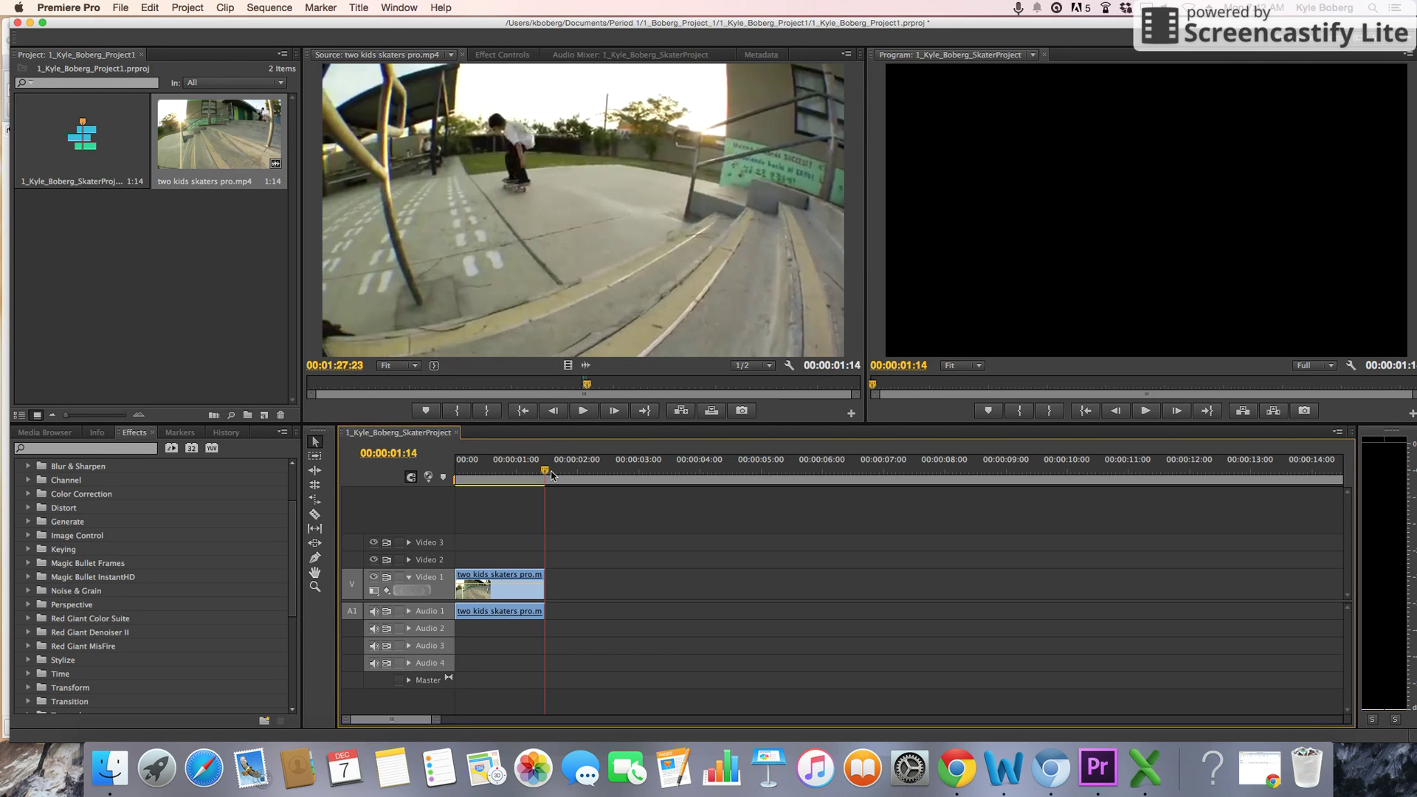
Mark the handrail shot in the source clip with an In point at 00:01:33:07 and an Out point at 00:01:34:11
click(590, 391)
drag(596, 388, 606, 387)
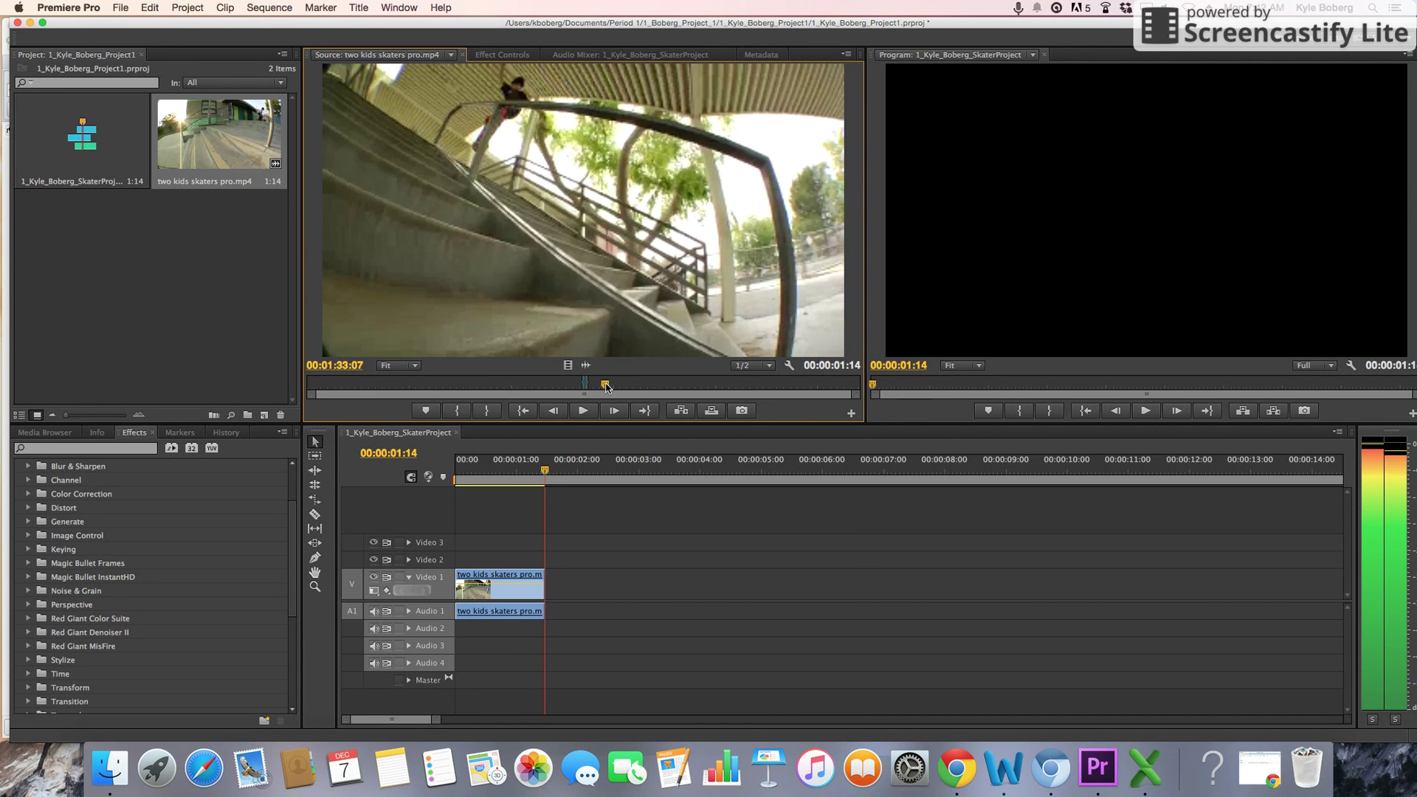
key(i)
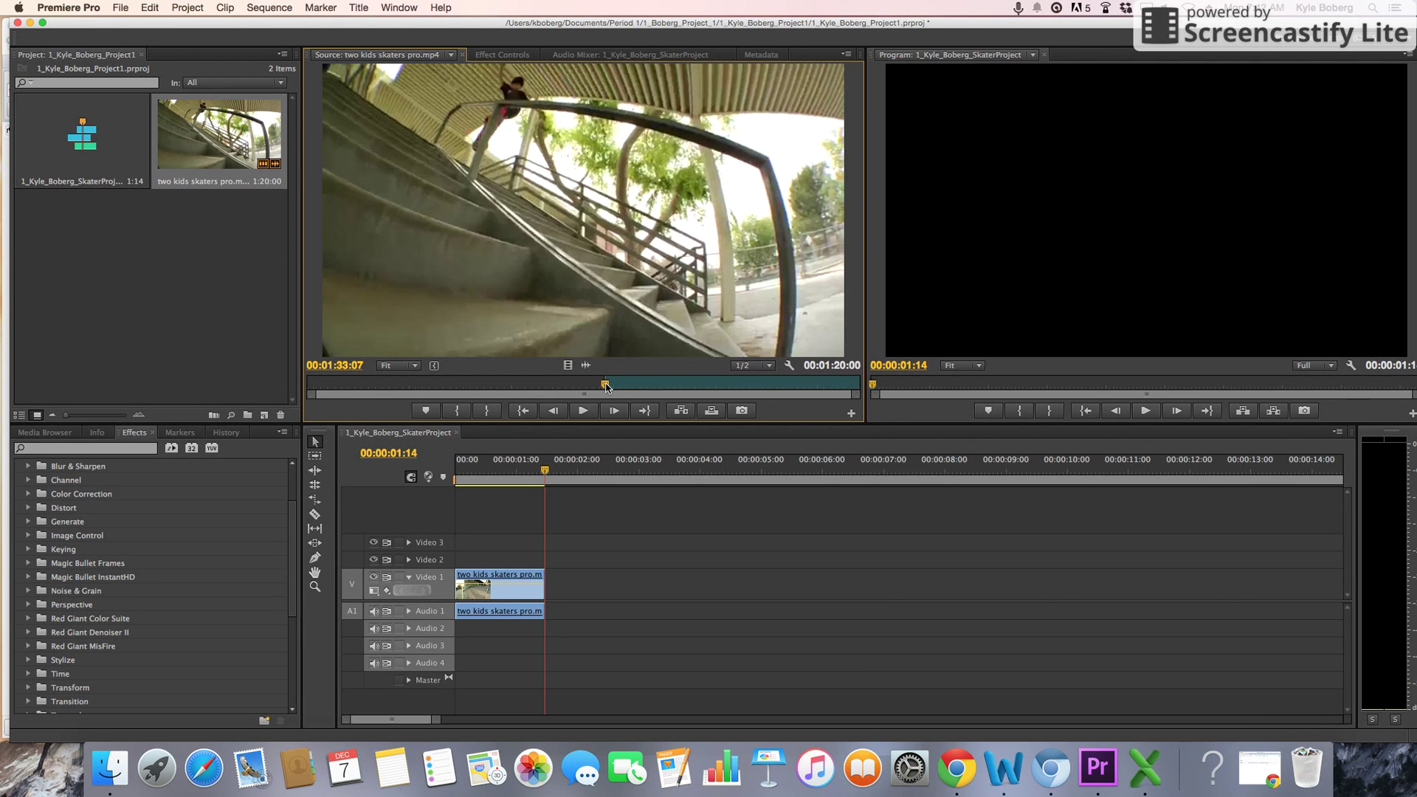
key(space)
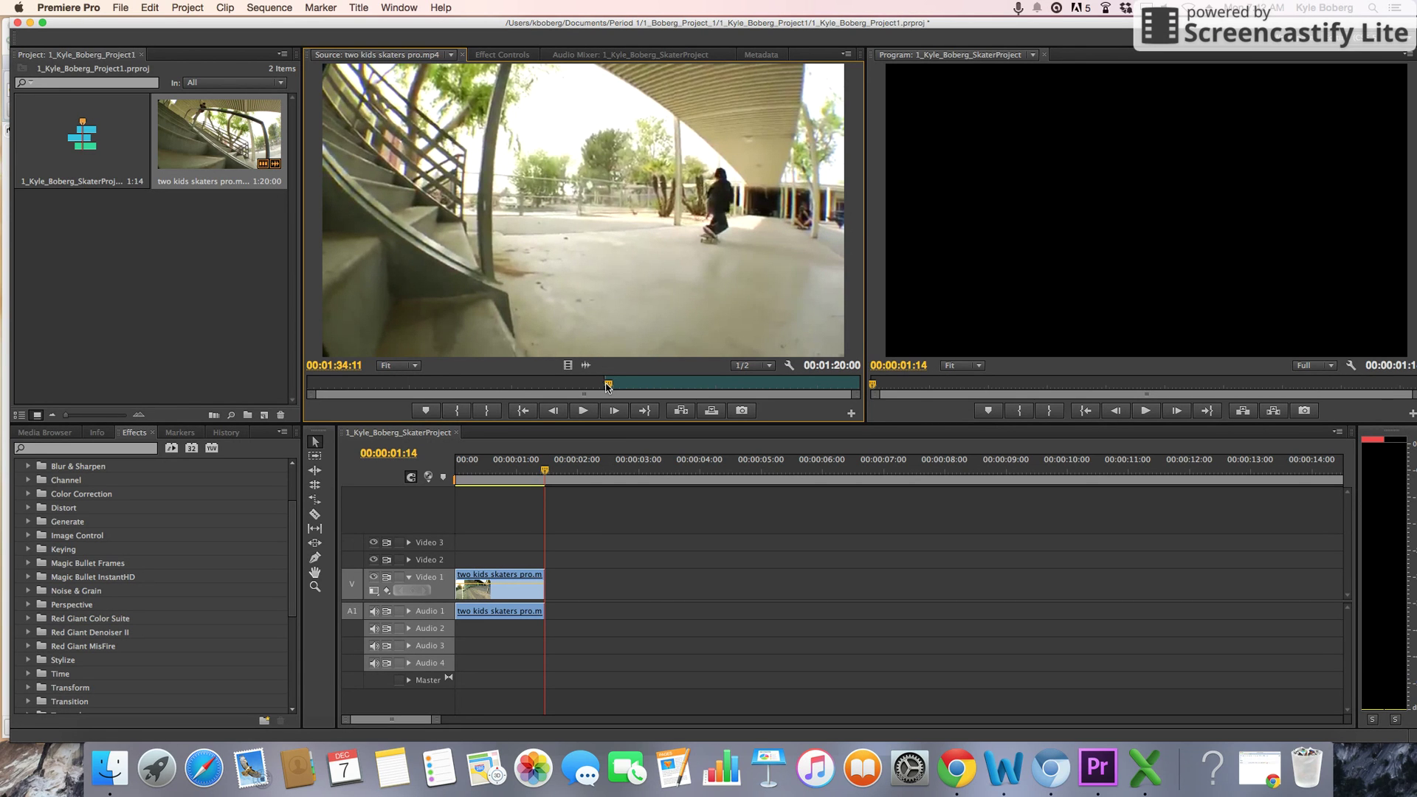
key(o)
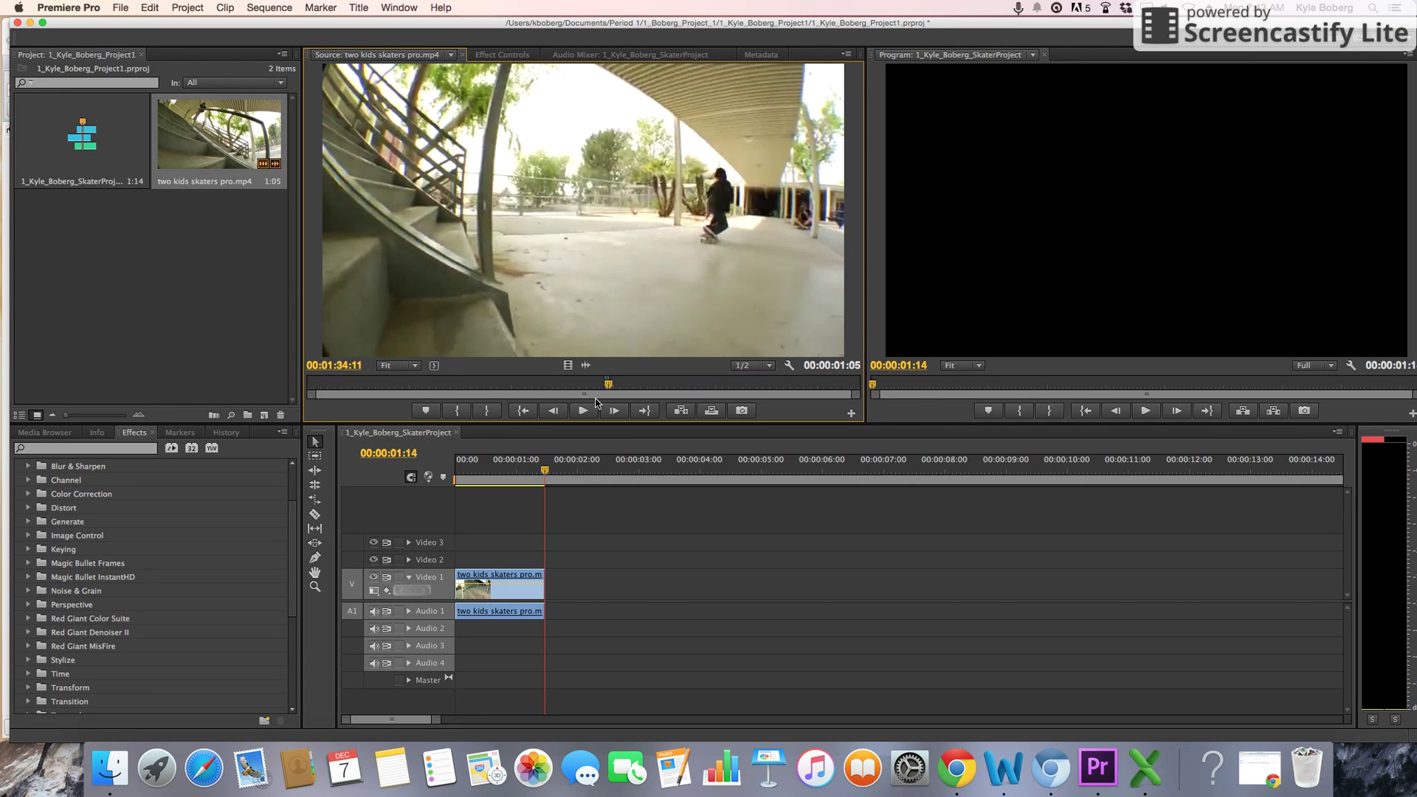
Insert the handrail shot into the stair-jump clip at 00:00:00:18, review the split sequence from its start and undo the insert
drag(545, 472, 493, 491)
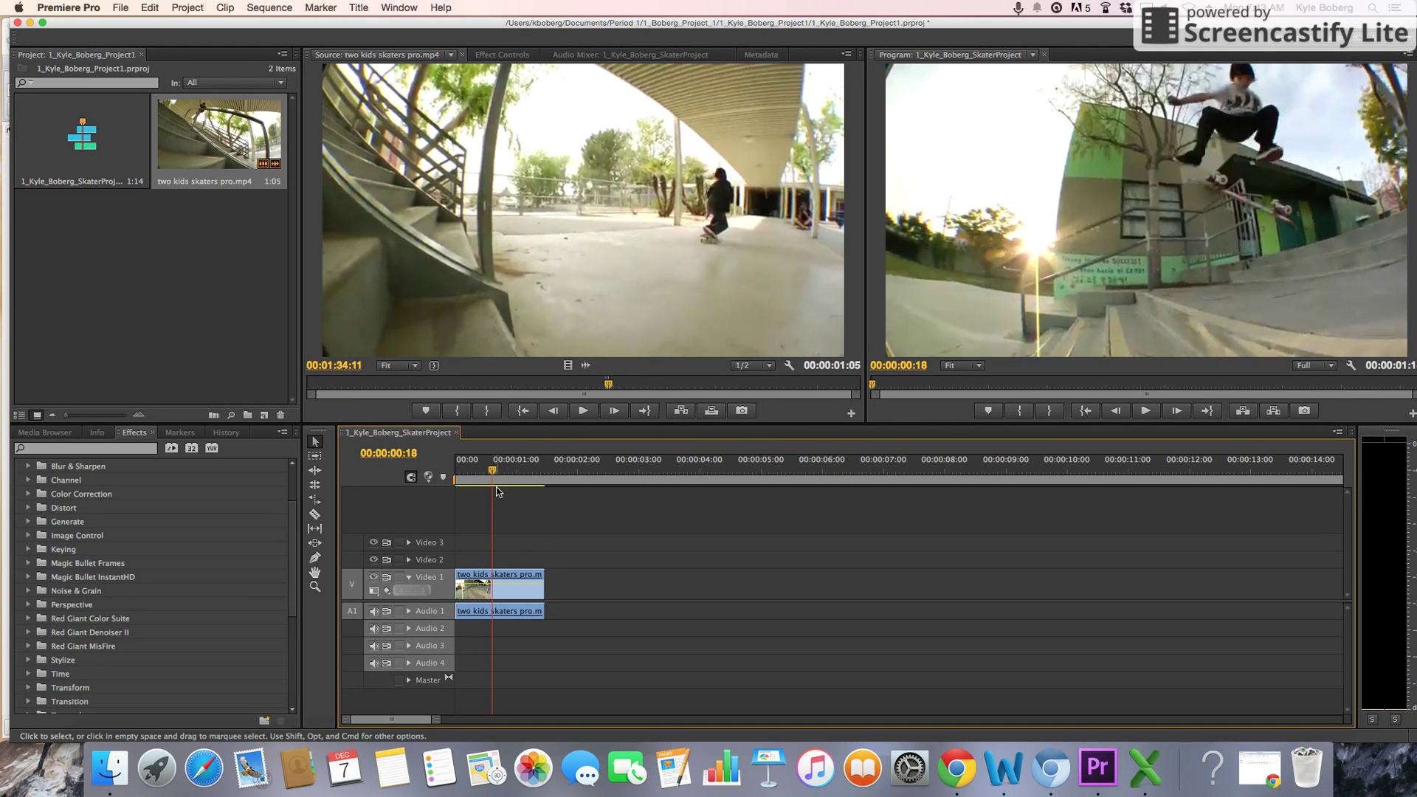
click(681, 411)
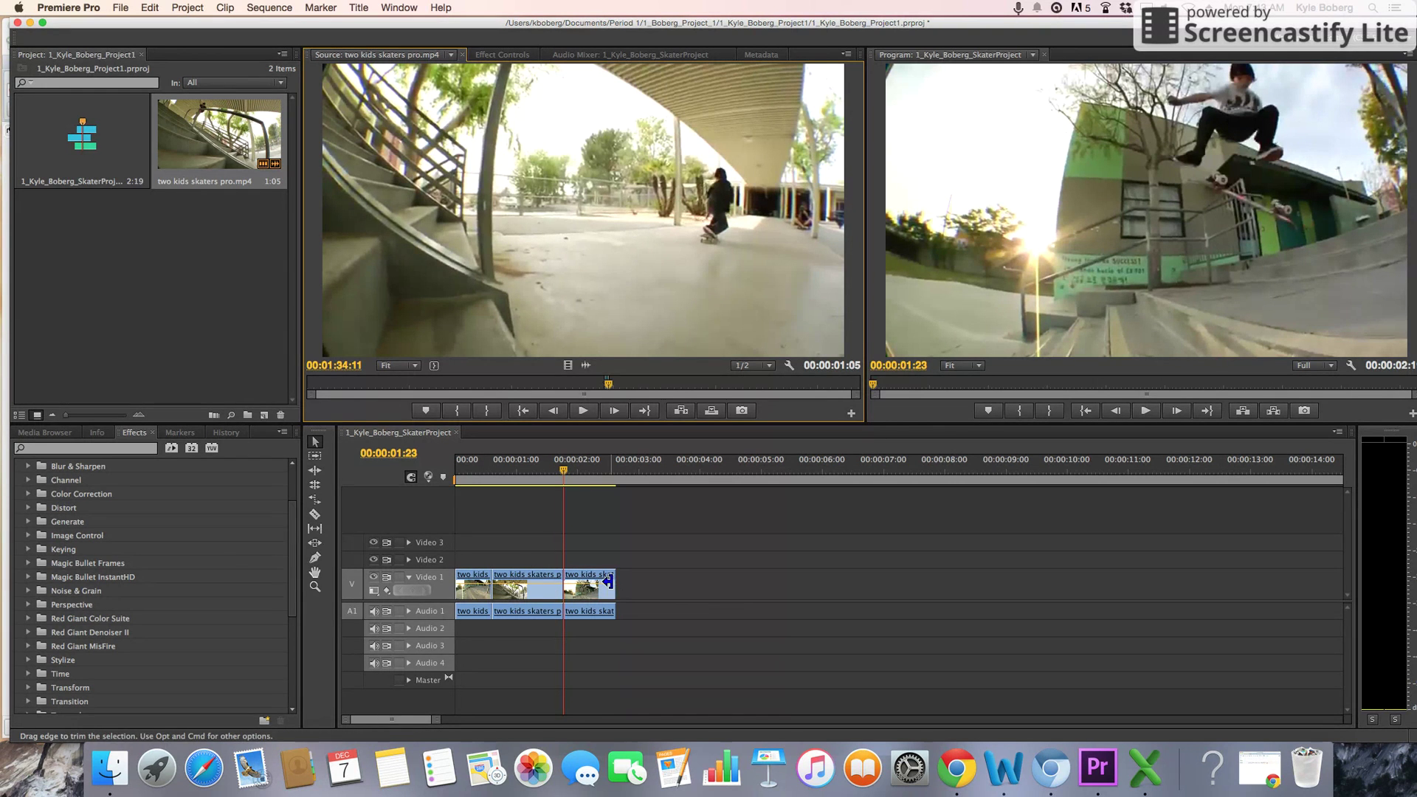
click(460, 473)
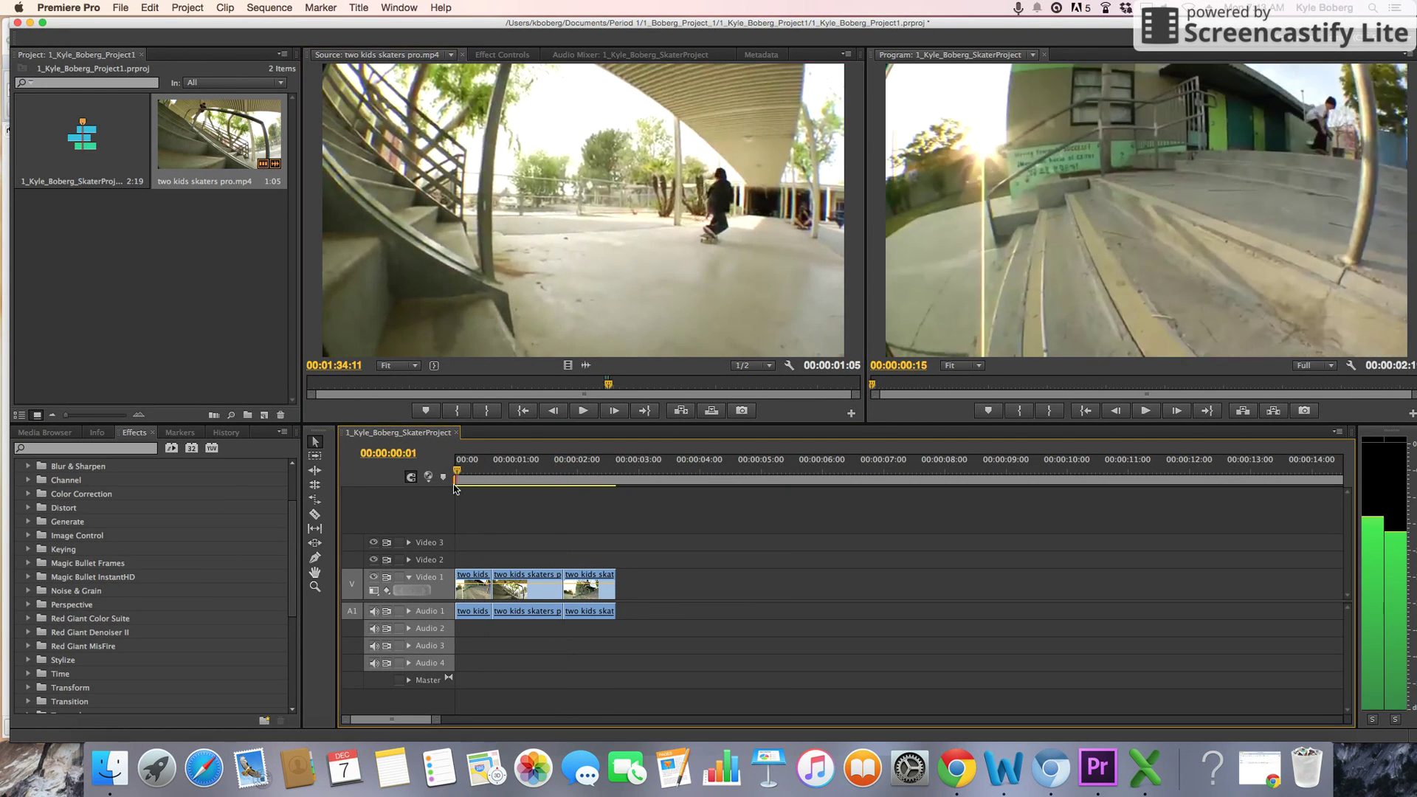
key(space)
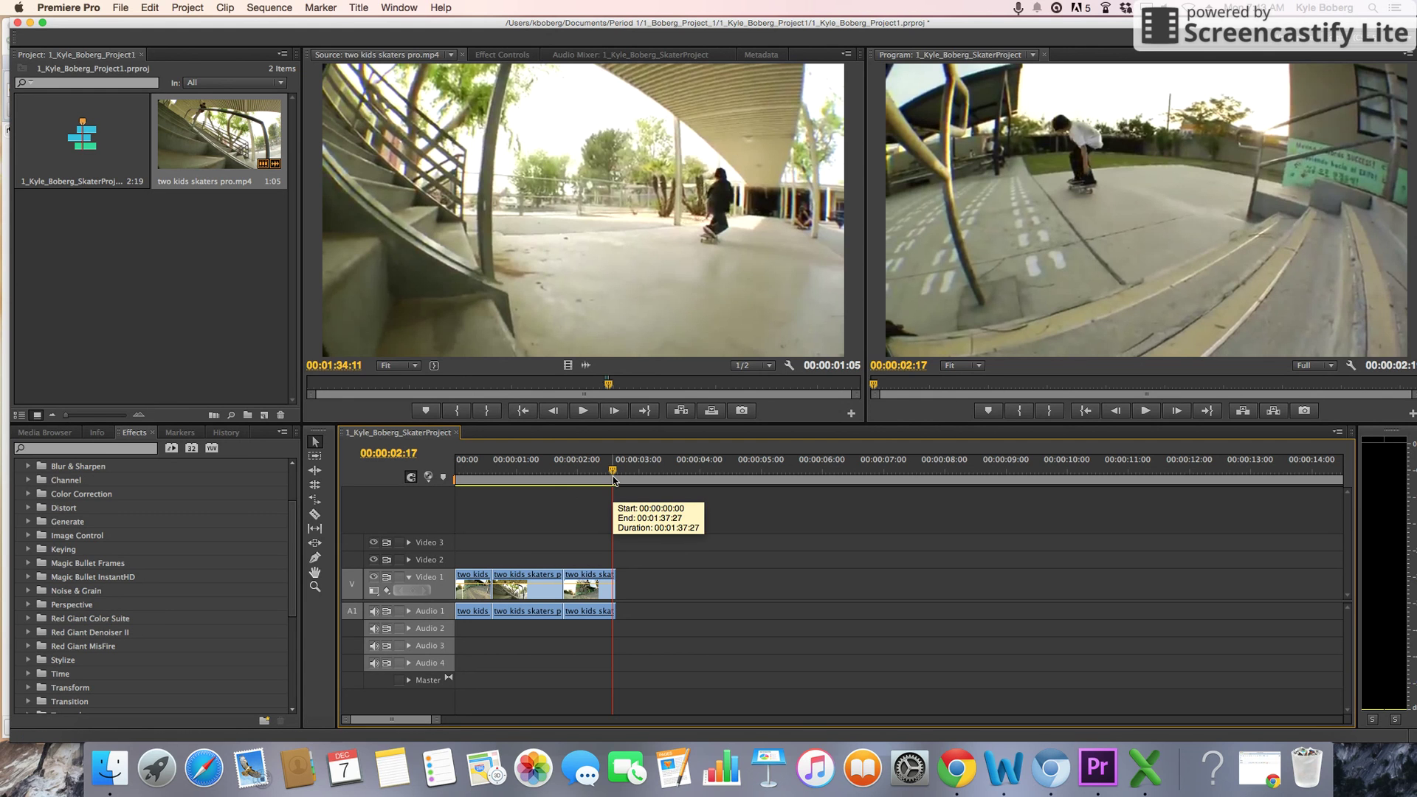
key(super+z)
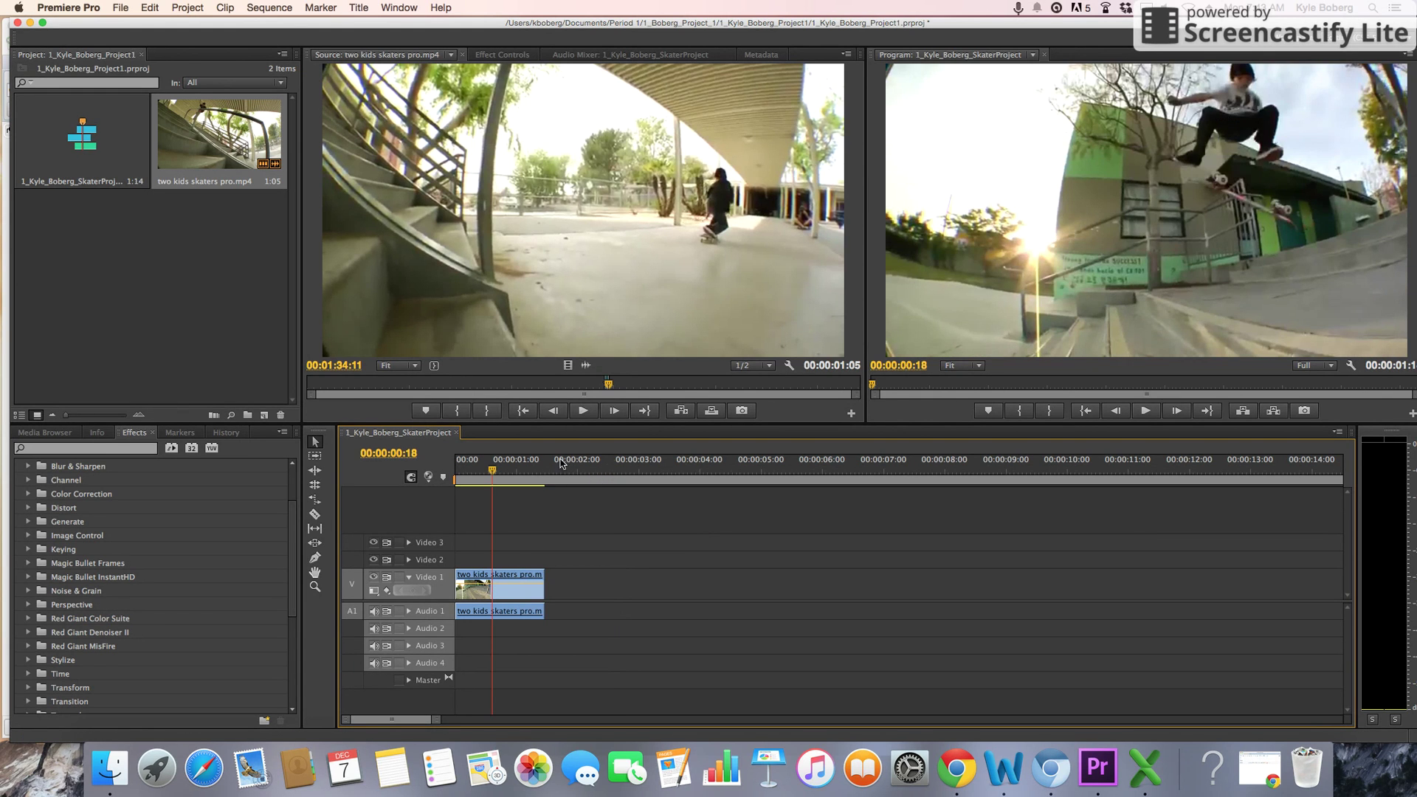
Overwrite the stair-jump clip with the handrail shot from 00:00:00:18, review the result and undo the overwrite
click(713, 413)
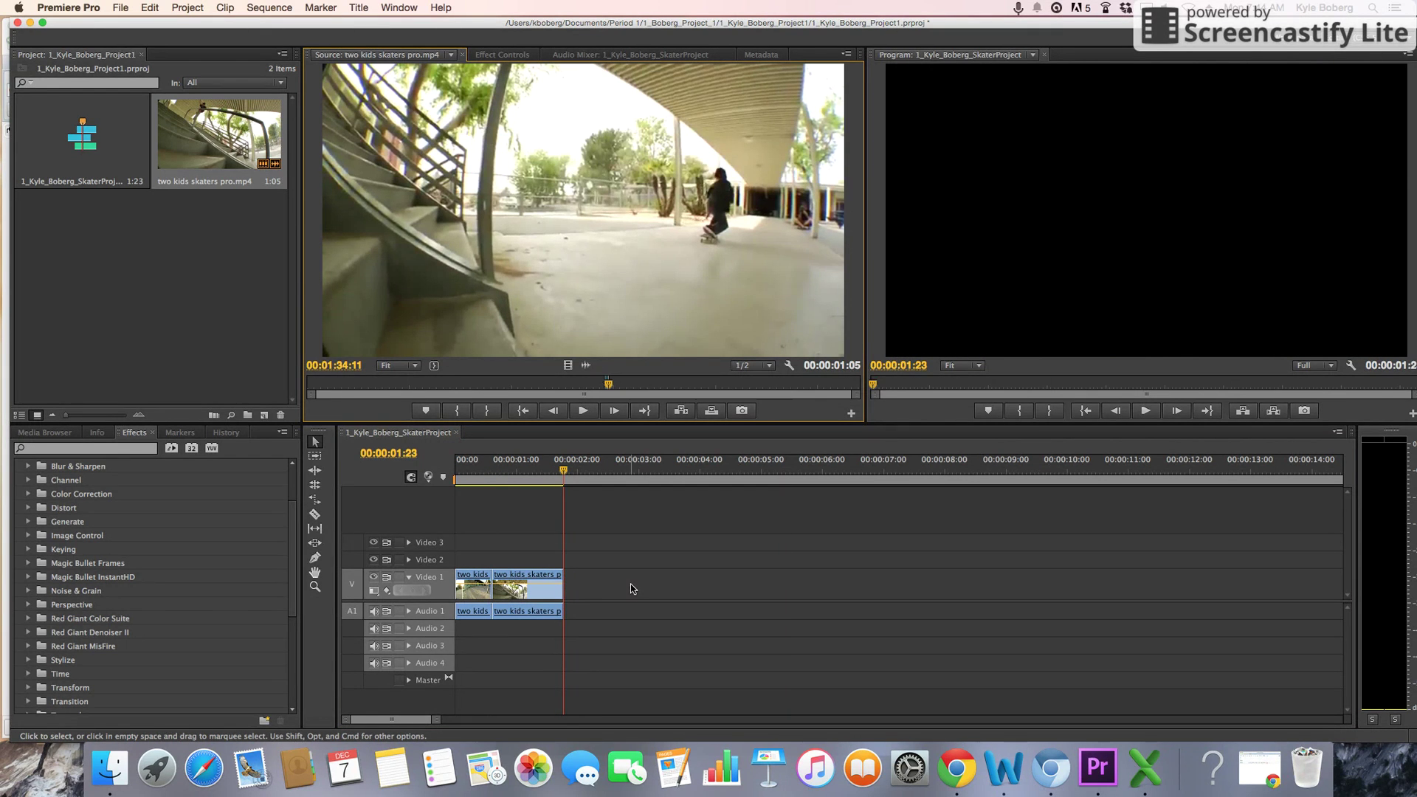
click(504, 476)
mouse_move(499, 490)
mouse_down()
mouse_move(484, 496)
mouse_move(566, 494)
mouse_move(492, 512)
mouse_up()
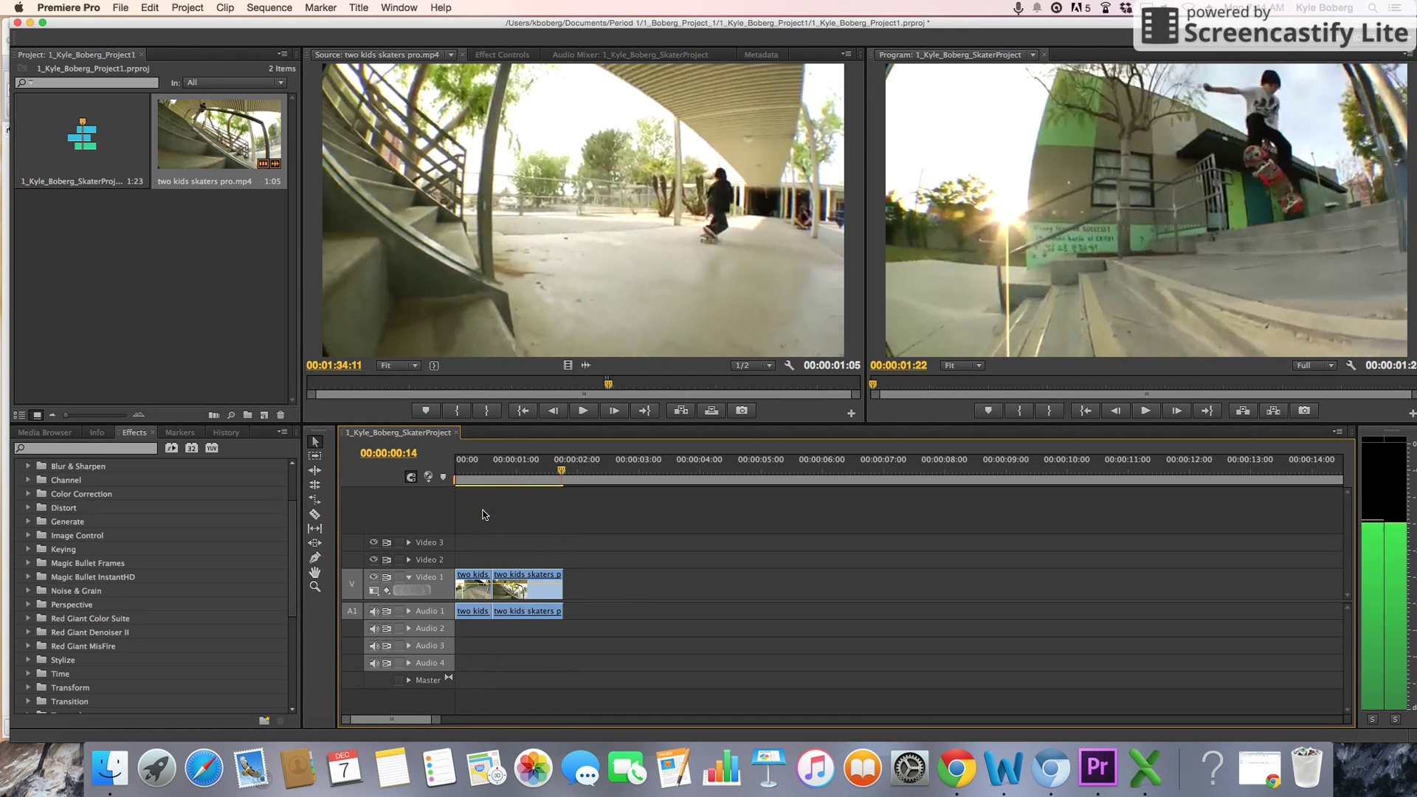
key(super+z)
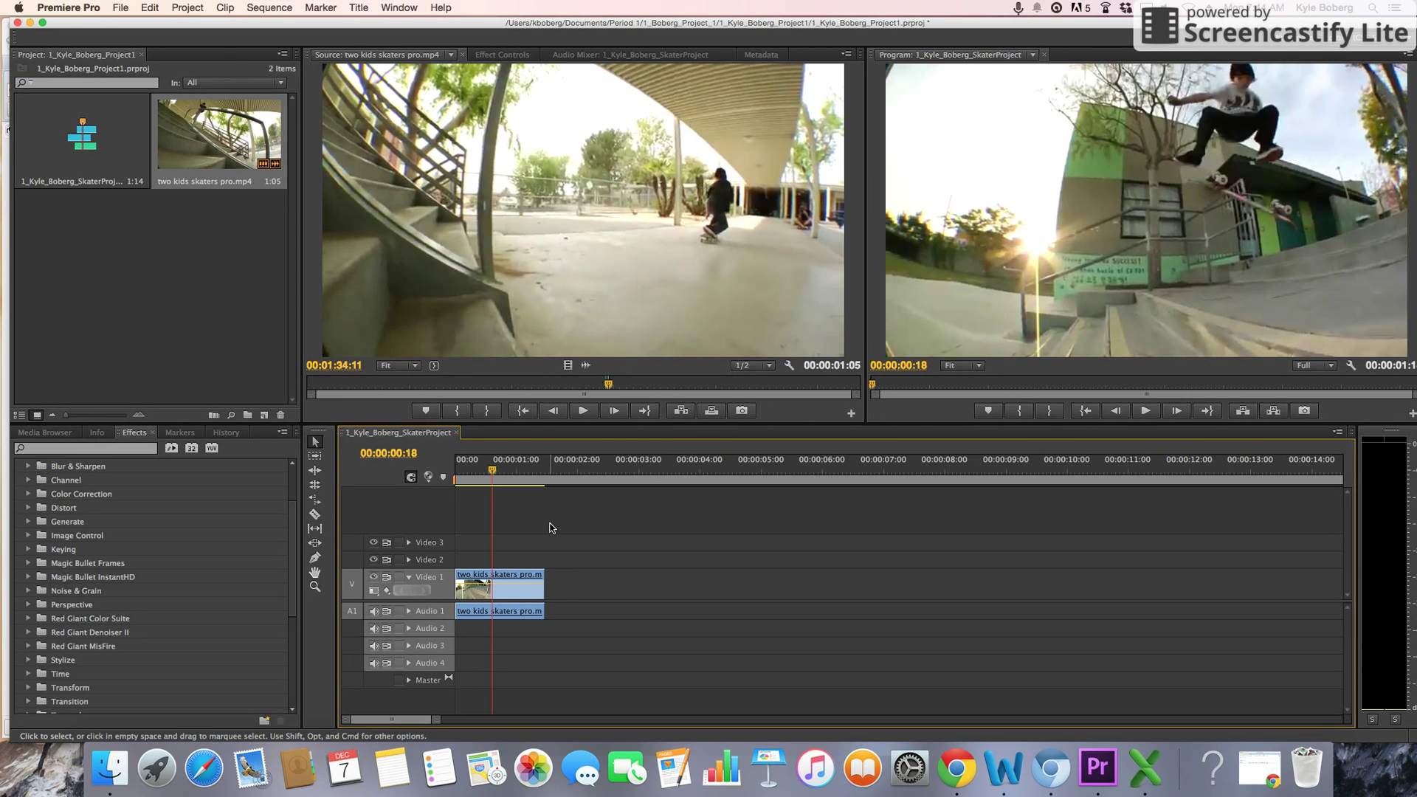
Insert the handrail shot at 00:00:00:18 once more and undo the insert
key(comma)
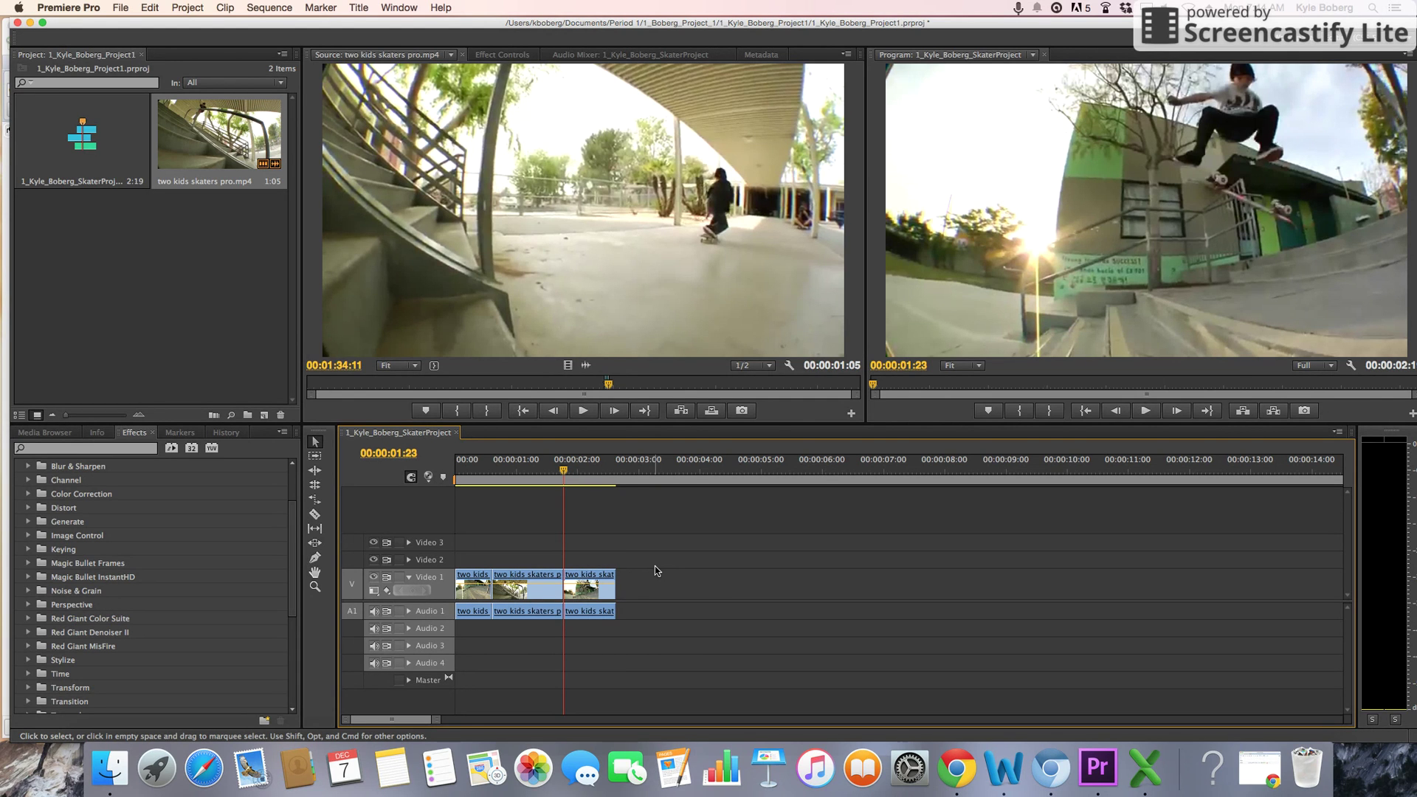
key(super+z)
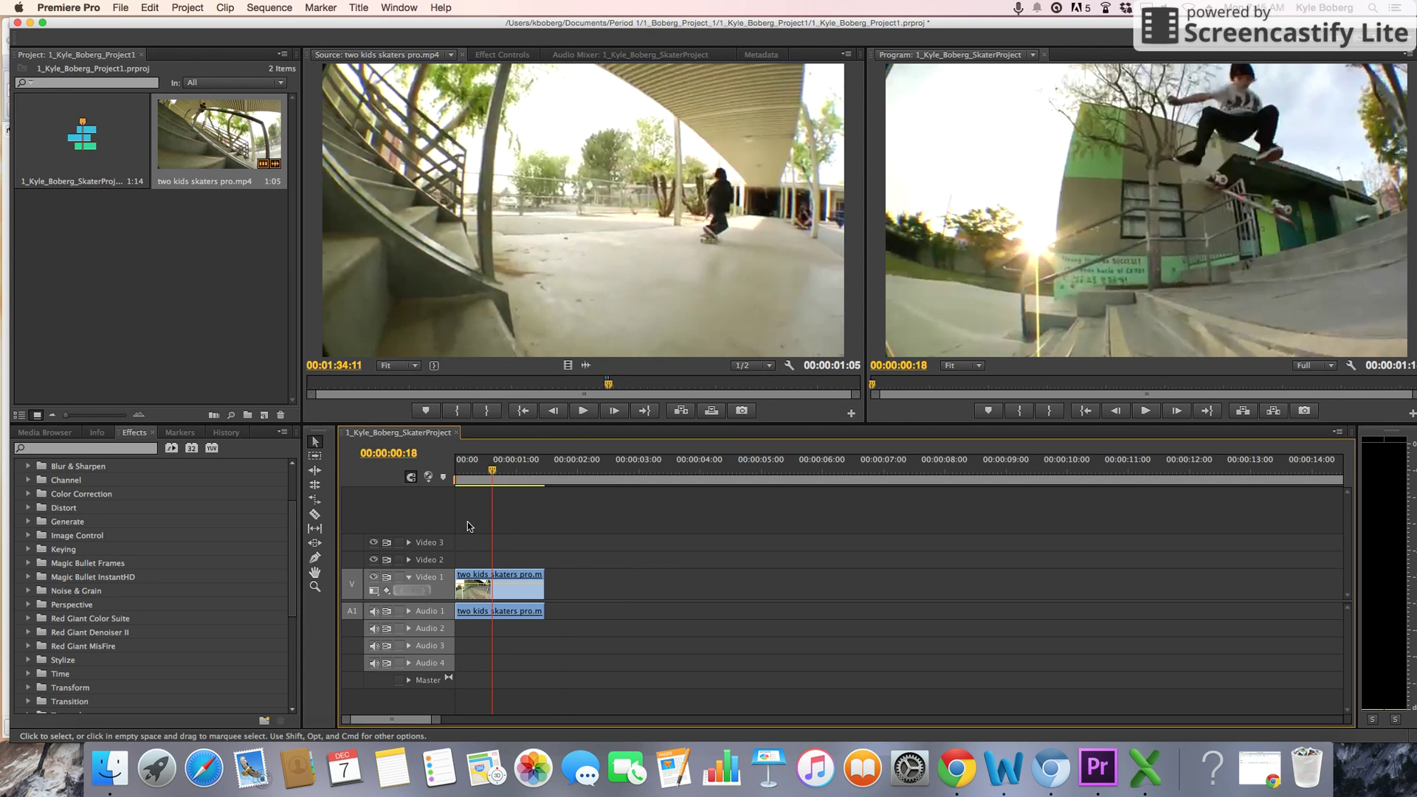
click(151, 8)
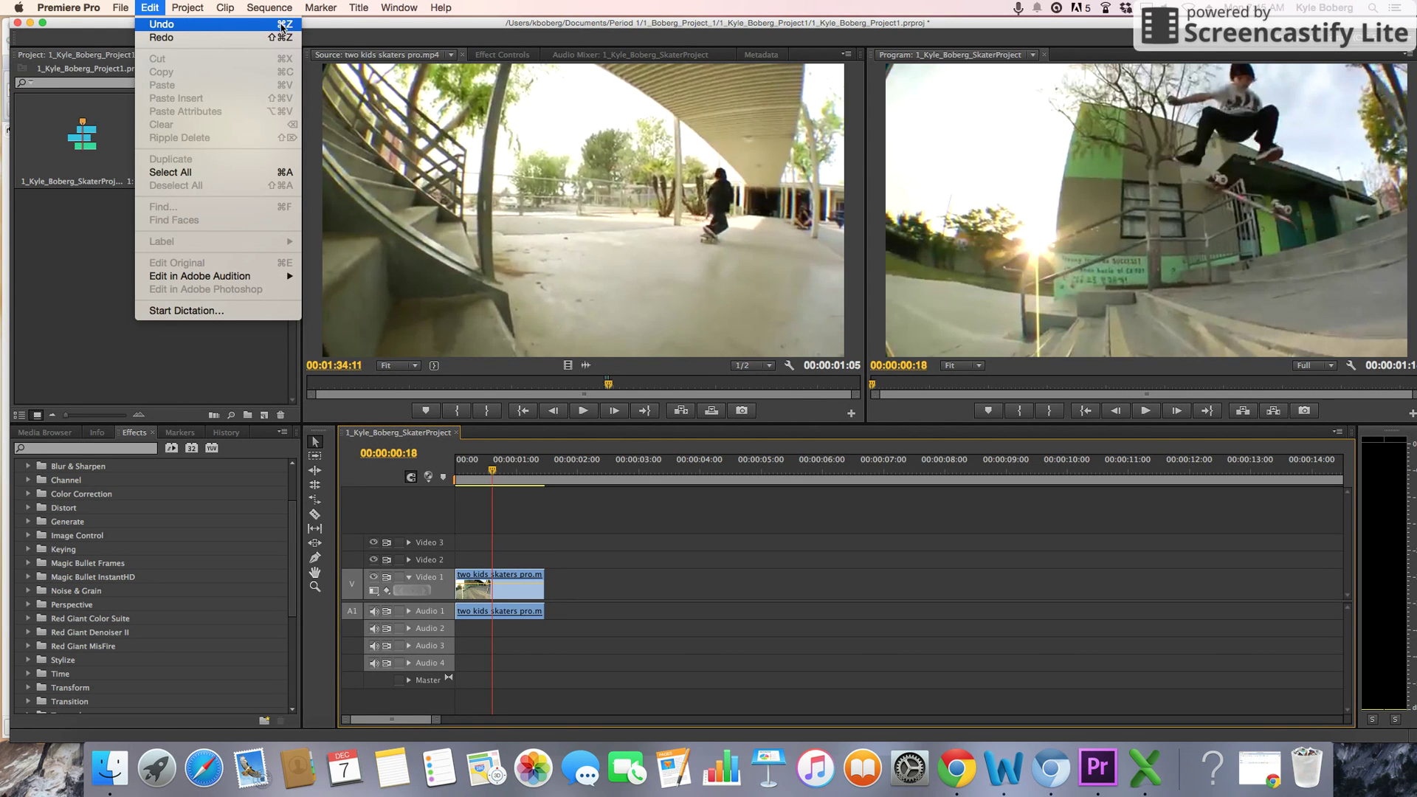
click(148, 11)
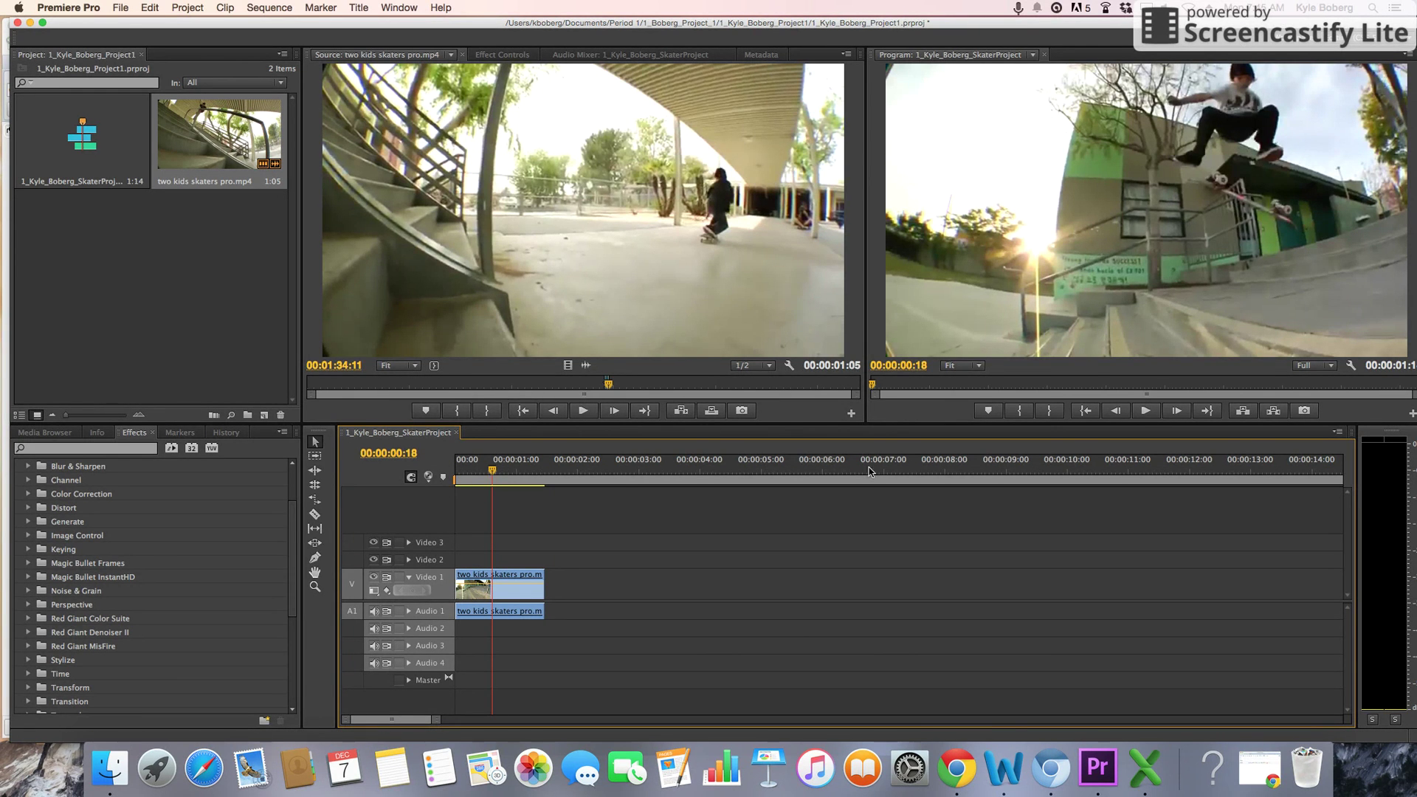
click(957, 768)
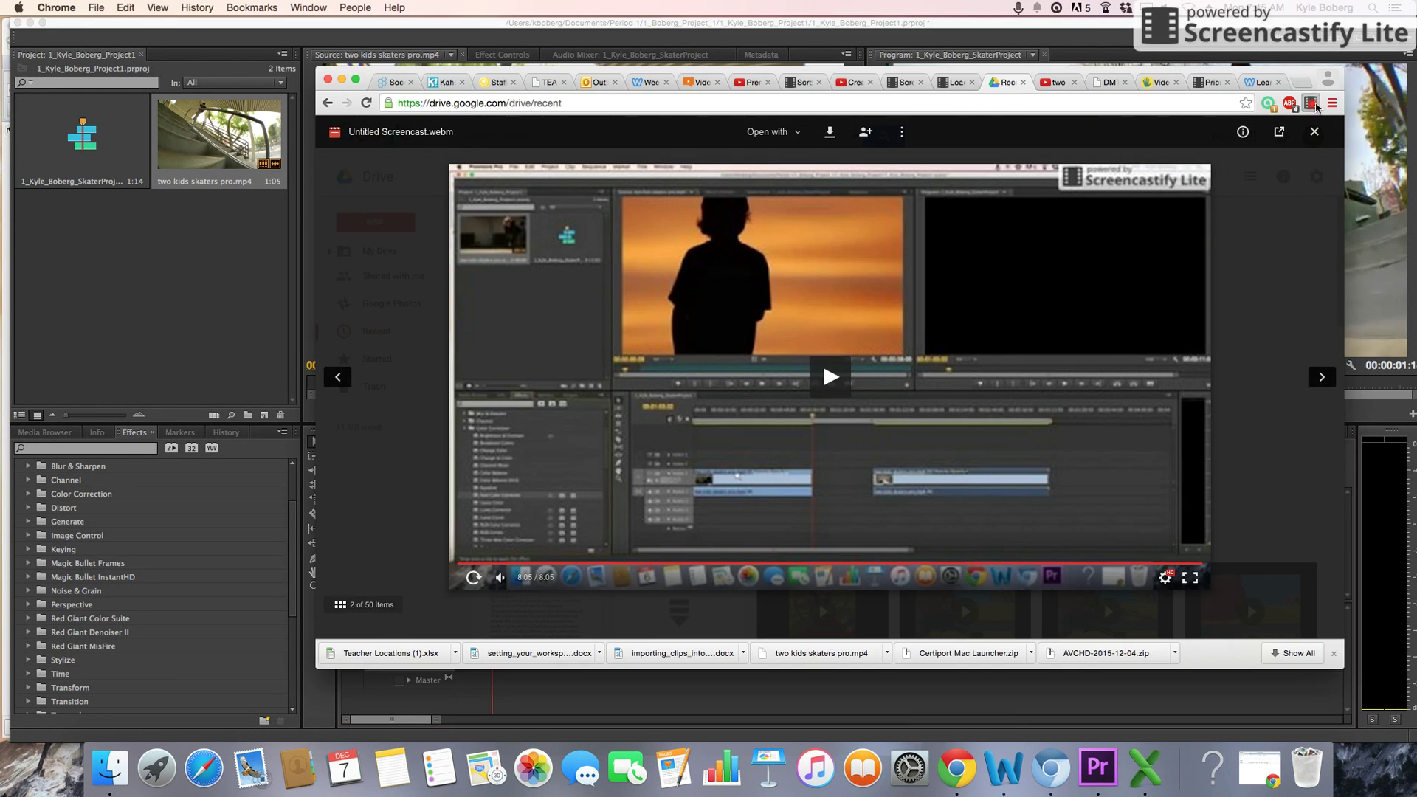